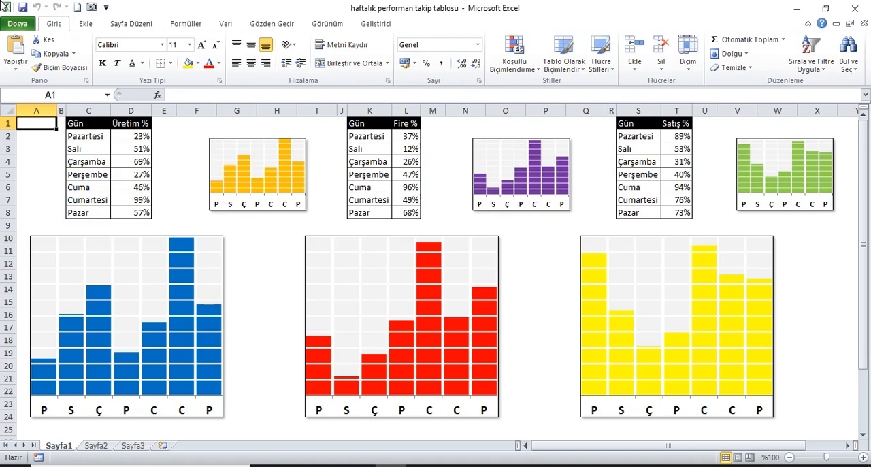
Step: Examine the day and percentage columns of the Üretim, Fire and Satış tables on Sayfa1
left_click_drag(92, 124, 103, 225)
left_click_drag(131, 126, 142, 214)
left_click_drag(356, 130, 376, 214)
left_click_drag(404, 123, 409, 214)
left_click(653, 128)
left_click_drag(646, 127, 640, 215)
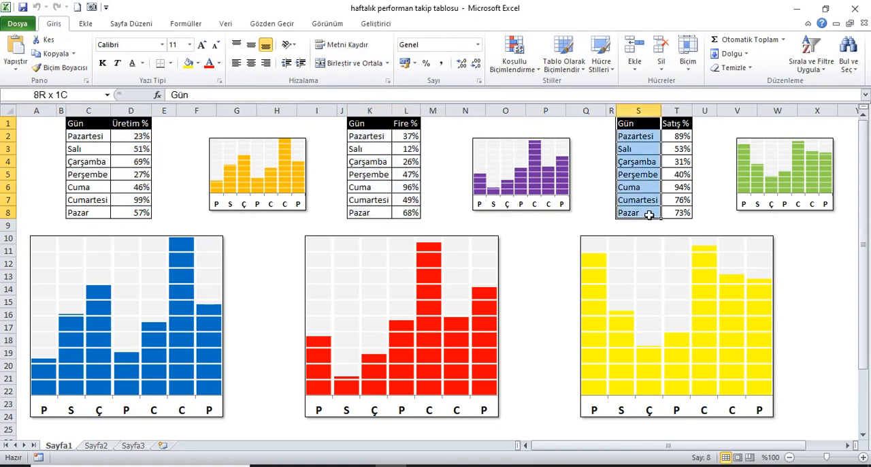
left_click_drag(678, 126, 676, 216)
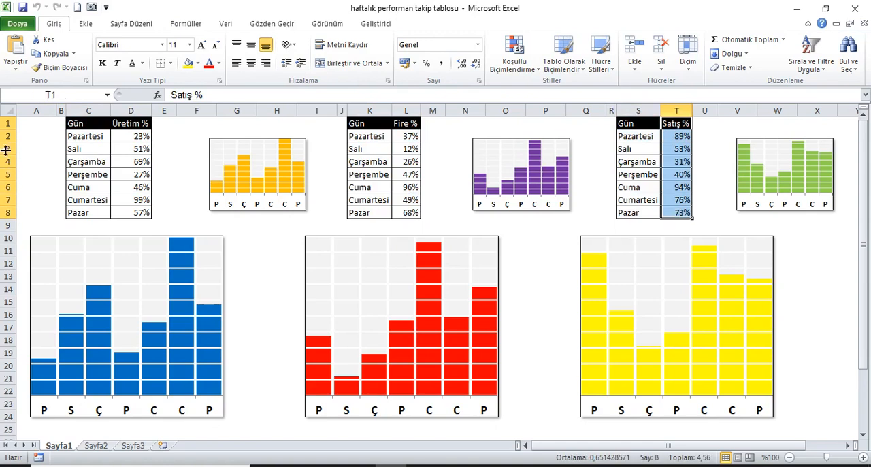
left_click(32, 125)
Step: Recalculate the workbook repeatedly to refresh the percentages in the three tables and their charts
left_click(190, 26)
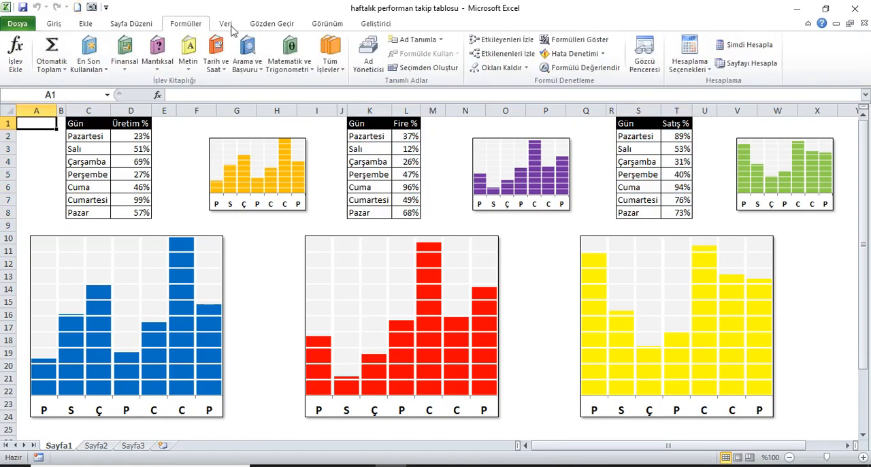
left_click(764, 46)
left_click(764, 46)
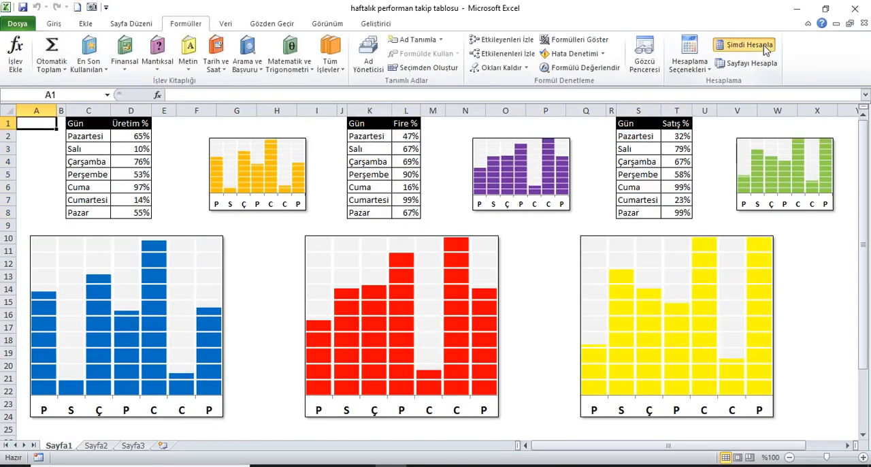
left_click(764, 46)
left_click(764, 46)
left_click(764, 46)
left_click(764, 46)
left_click(764, 46)
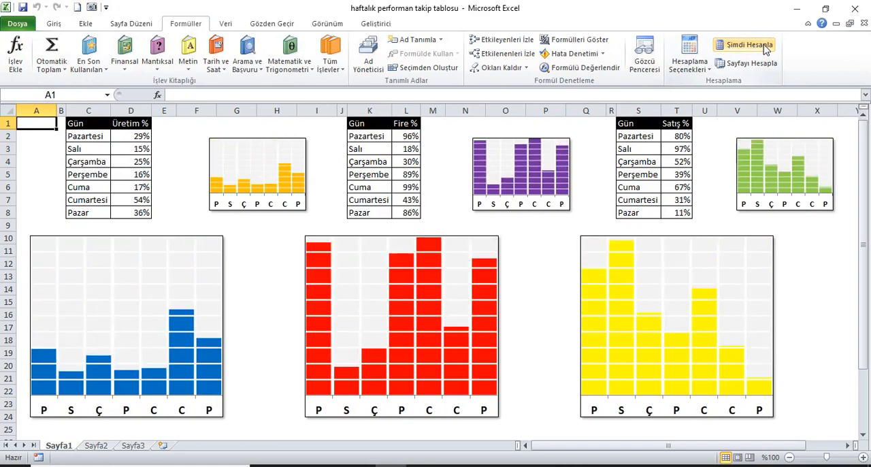
left_click(764, 46)
left_click(763, 46)
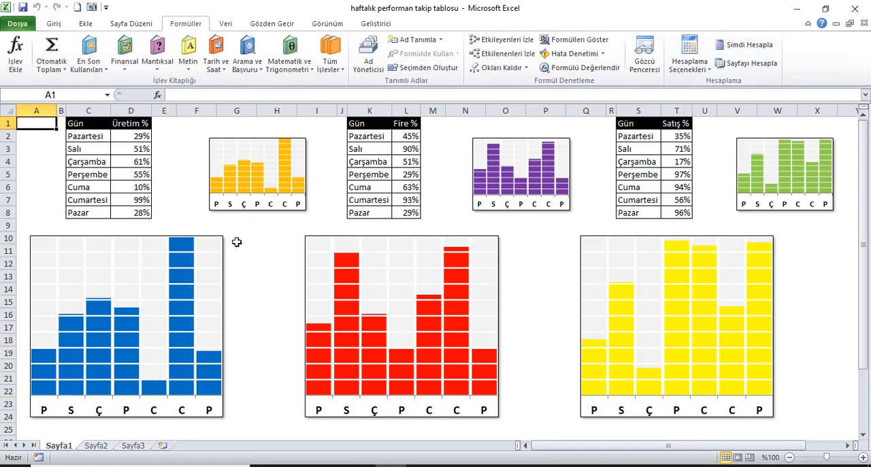
left_click(748, 45)
left_click(749, 45)
left_click(749, 45)
left_click(748, 45)
left_click(748, 45)
left_click(748, 45)
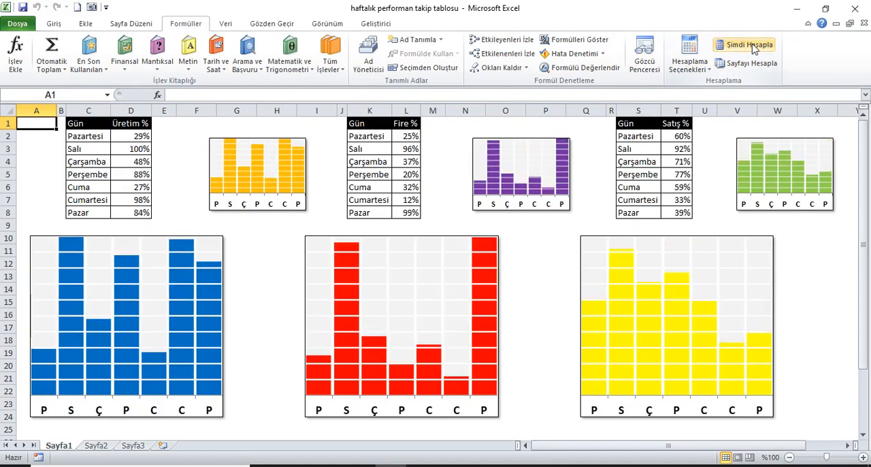
left_click(748, 44)
Step: Copy the Gün and Üretim % table (C1:D8) from Sayfa1 and paste only its values at A1 of Sayfa2
left_click_drag(86, 129, 121, 210)
left_click(53, 24)
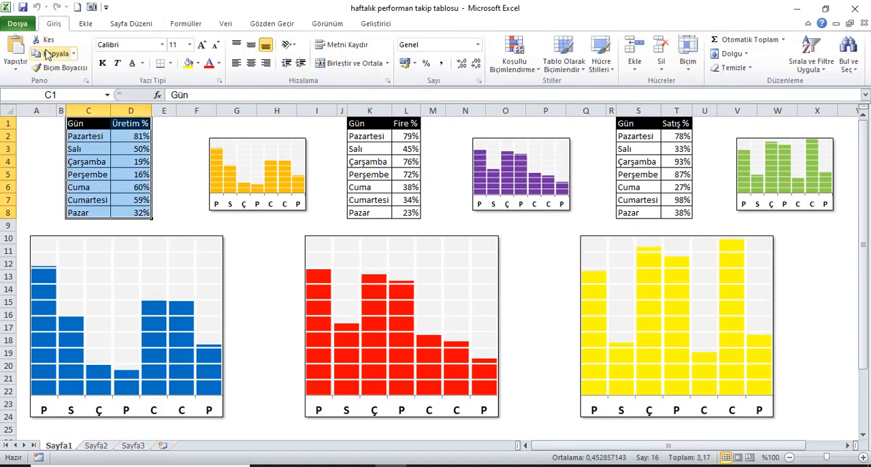
left_click(49, 54)
left_click(96, 445)
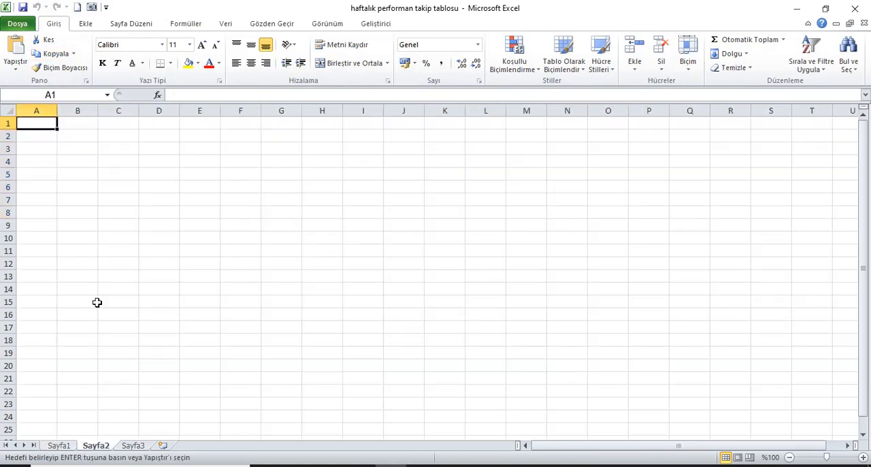
right_click(34, 123)
left_click(74, 190)
left_click(27, 135)
left_click(179, 265)
Step: Autofit the column widths of the pasted table on Sayfa2
left_click(8, 111)
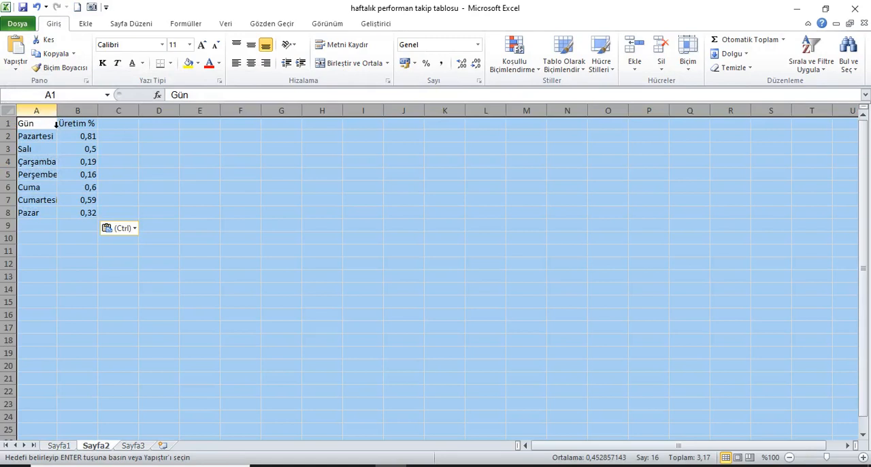
double_click(60, 114)
left_click(37, 126)
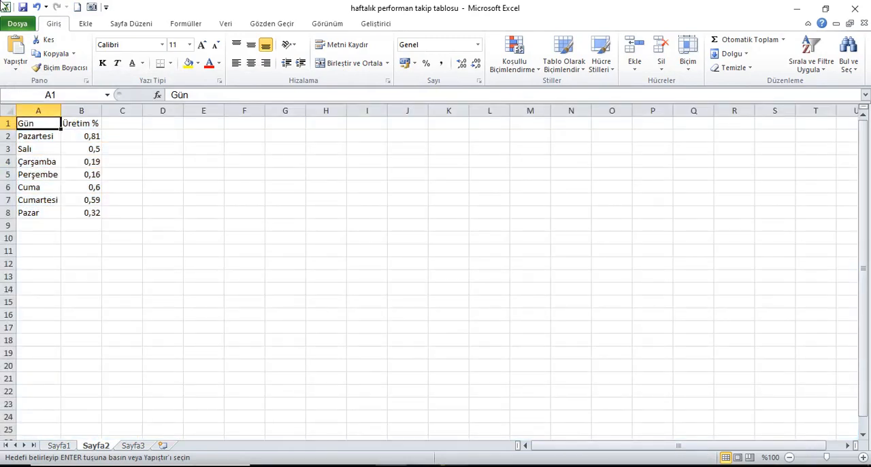
Step: Insert an empty column before the Gün column
left_click(42, 111)
right_click(39, 112)
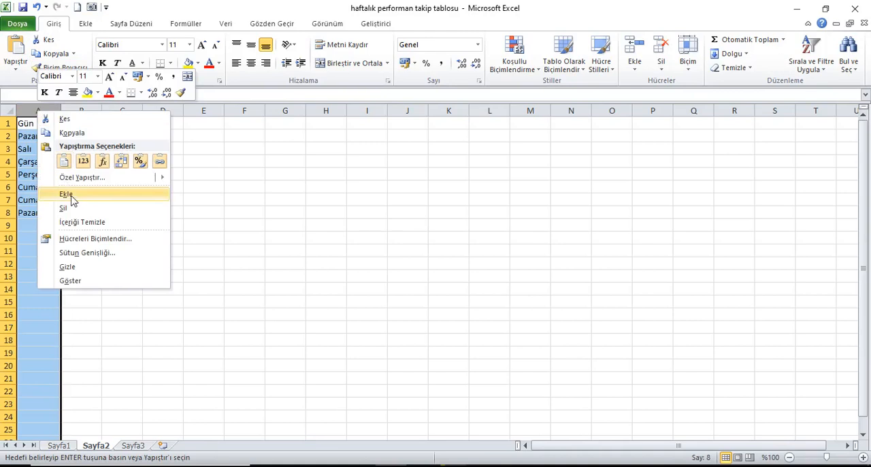
left_click(74, 196)
Step: Enter =SOLDAN(B2;1) in A2 to extract the first letter of the day name
left_click(47, 136)
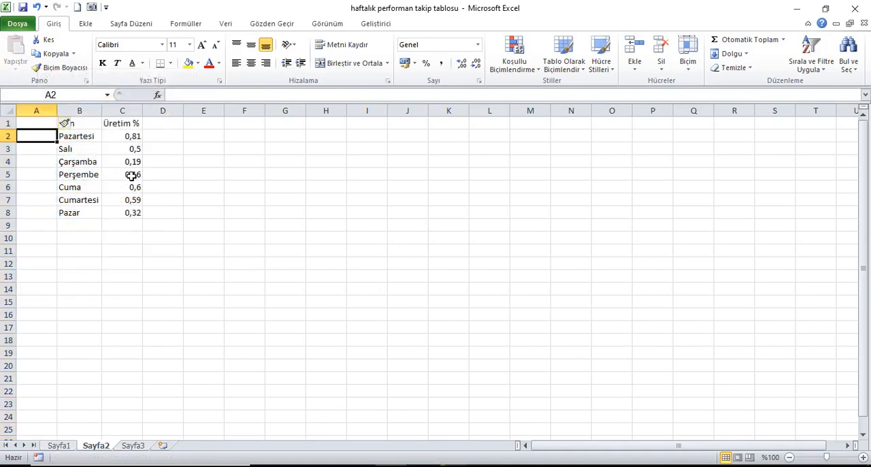
type("=sol")
key("Tab")
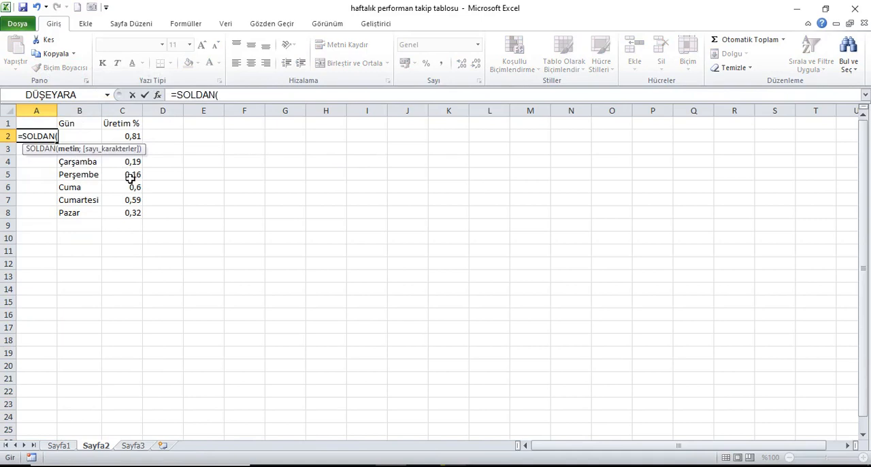
left_click(106, 140)
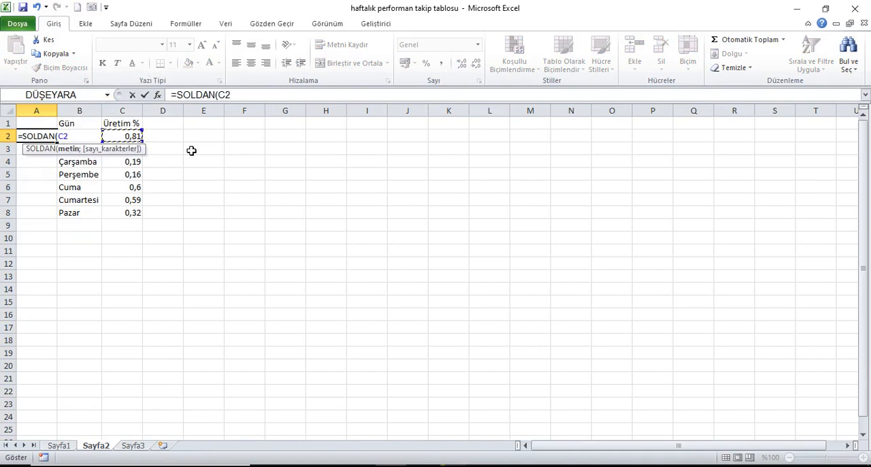
key("Left")
type(";")
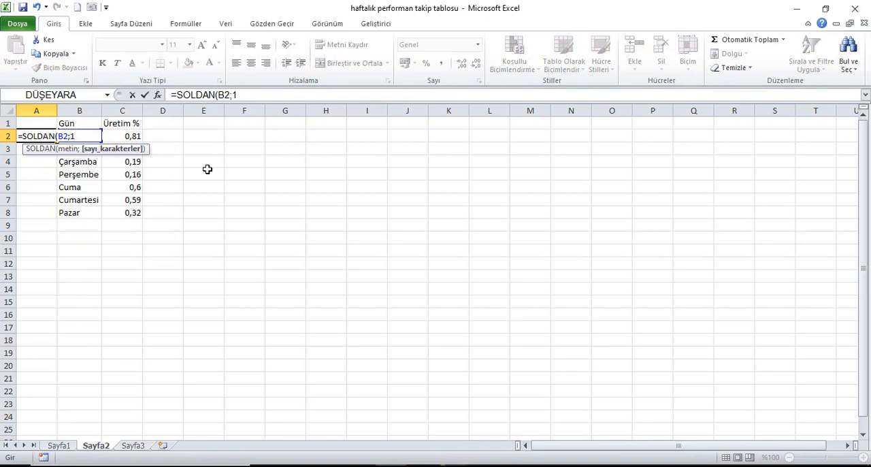
type("1)")
key("Return")
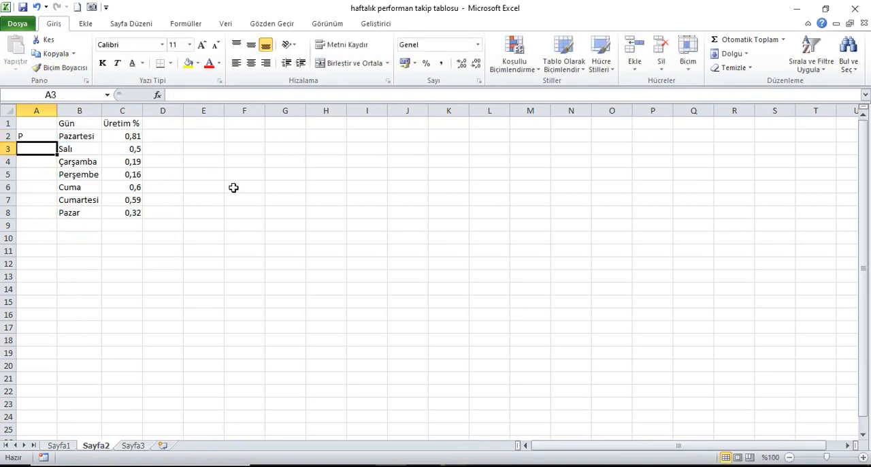
Step: Fill the first-letter formula down through A8 and autofit column A
left_click_drag(47, 141, 47, 210)
key("ctrl+d")
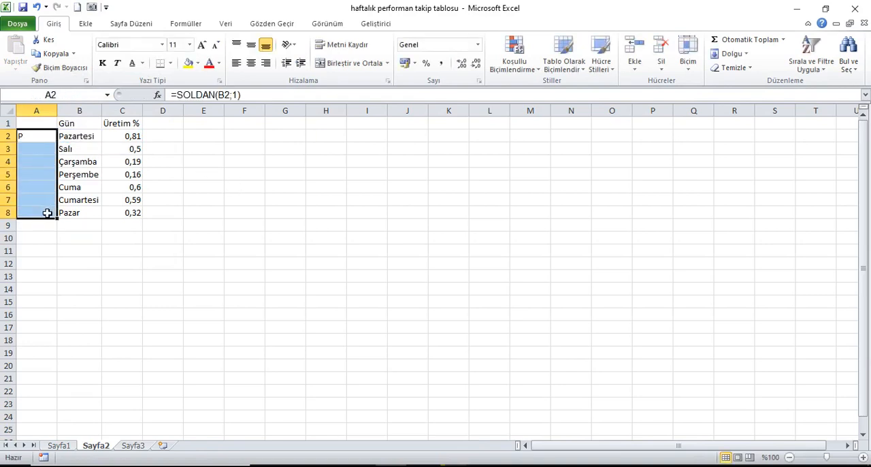
left_click(53, 110)
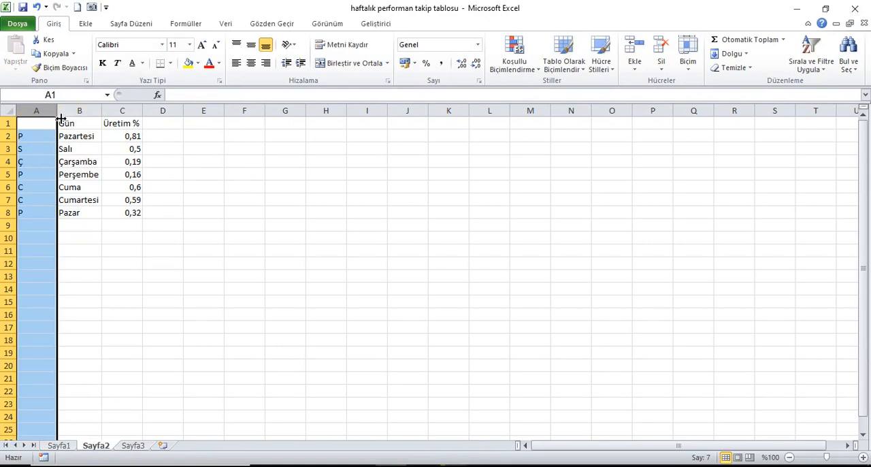
double_click(57, 110)
Step: Add a column headed Mak in D1 and fill D2:D8 with 100%
left_click(126, 124)
type("Ma")
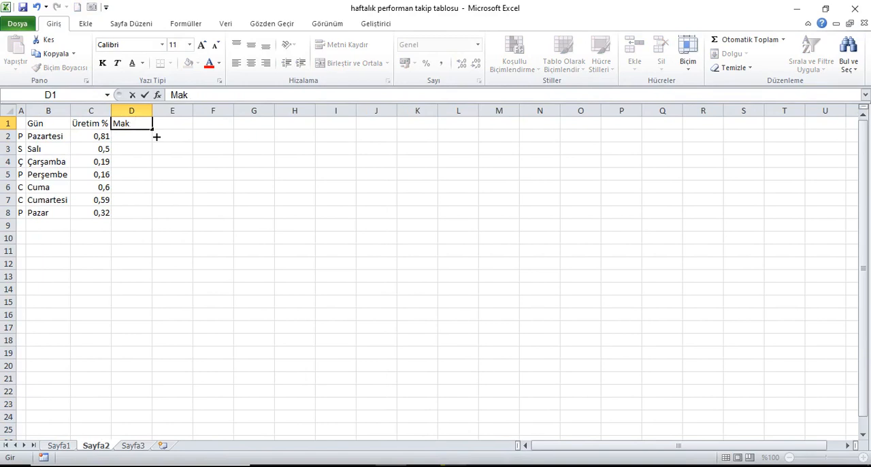
type("k")
key("Return")
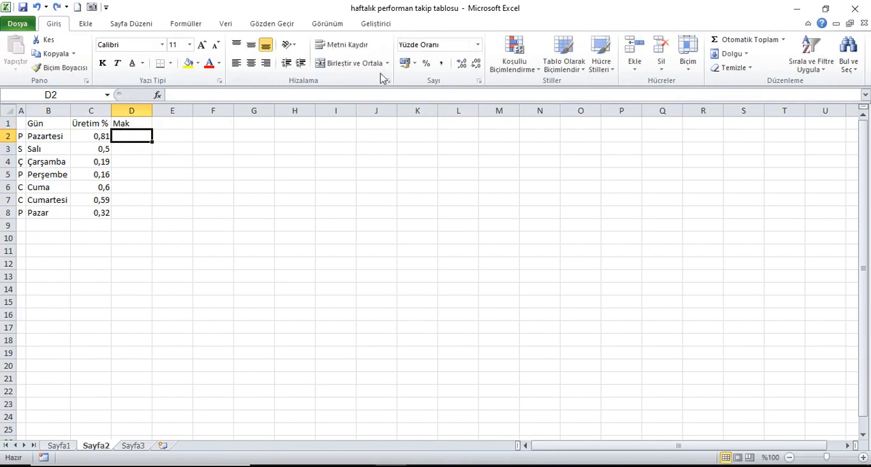
type("100")
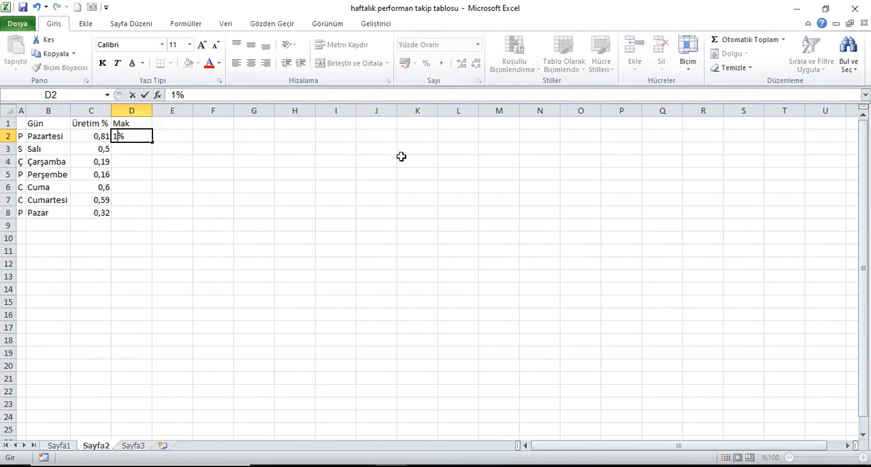
key("Return")
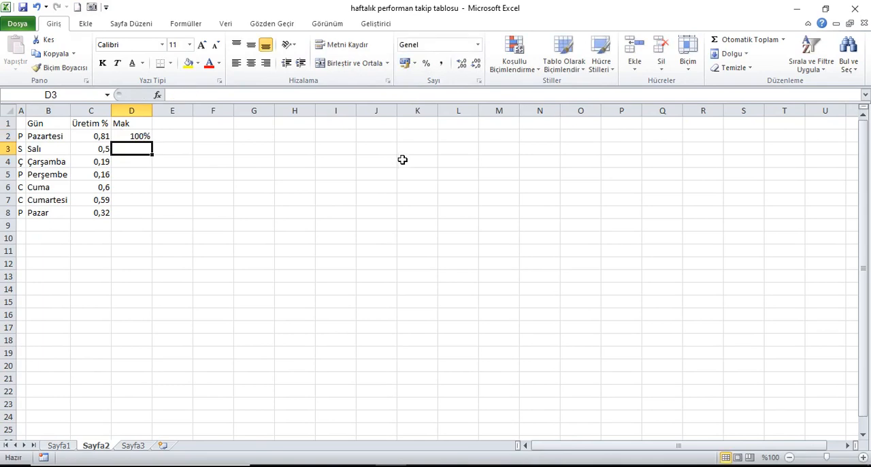
left_click_drag(136, 136, 135, 216)
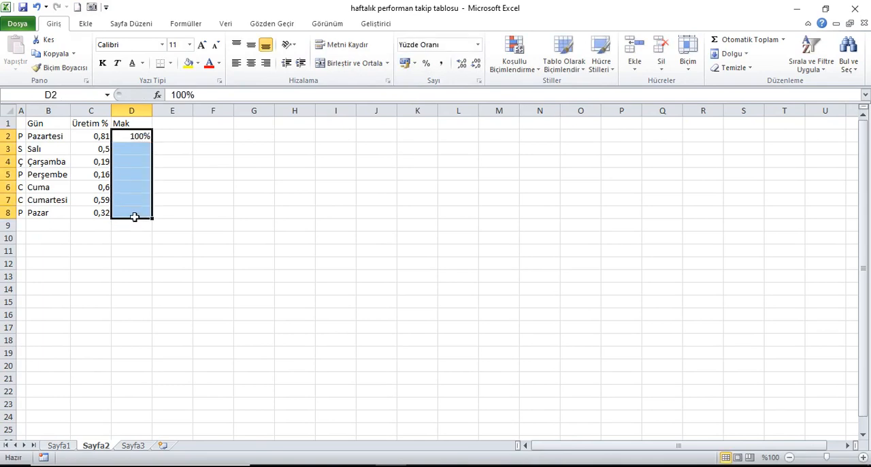
key("ctrl+d")
Step: Autofit all column widths on Sayfa2, including the Mak column
left_click(7, 110)
left_click_drag(27, 111, 32, 117)
double_click(27, 111)
left_click(21, 123)
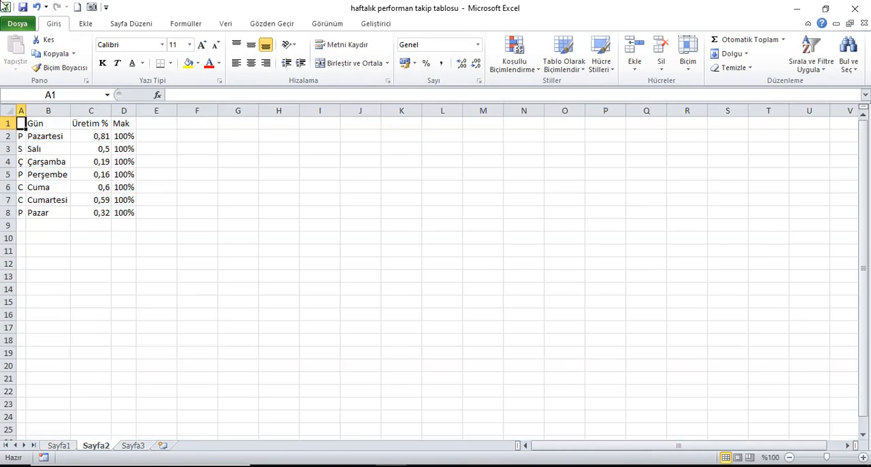
Step: Insert a 2-D clustered column chart from the day letters in A1:A8 and the Üretim % and Mak data in C1:D8
left_click_drag(24, 136, 23, 214)
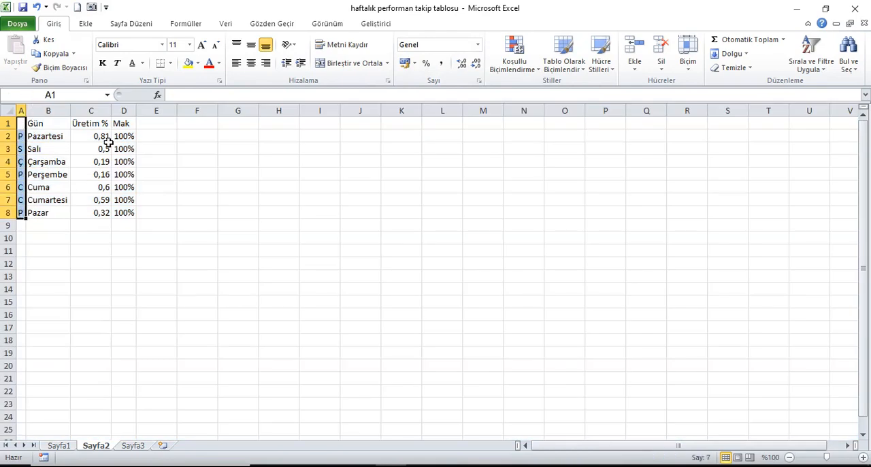
left_click_drag(100, 128, 130, 212)
left_click(92, 25)
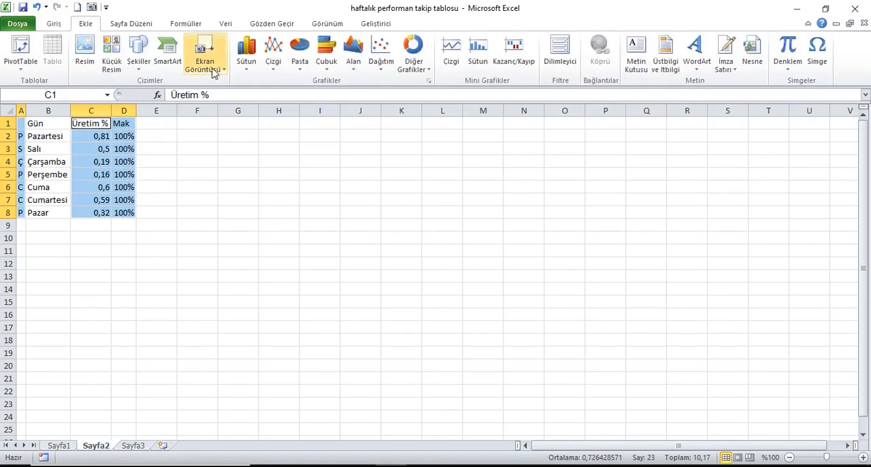
left_click(246, 65)
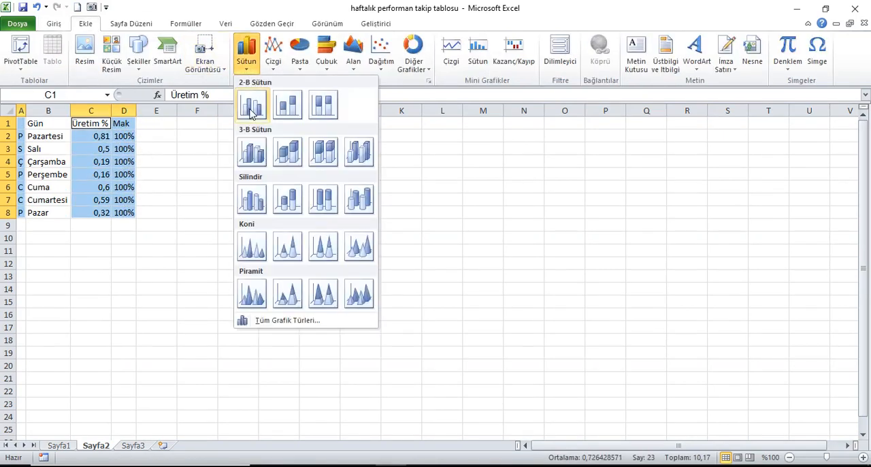
left_click(252, 112)
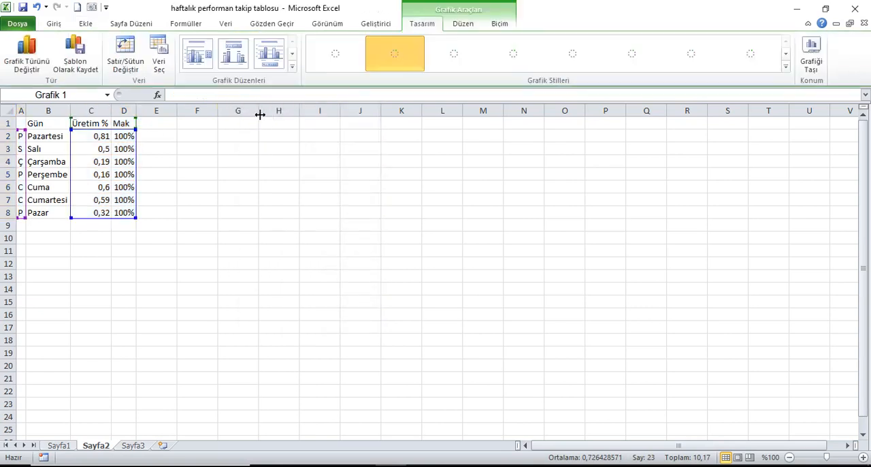
Step: Delete the legend and the horizontal gridlines from the column chart
left_click(573, 282)
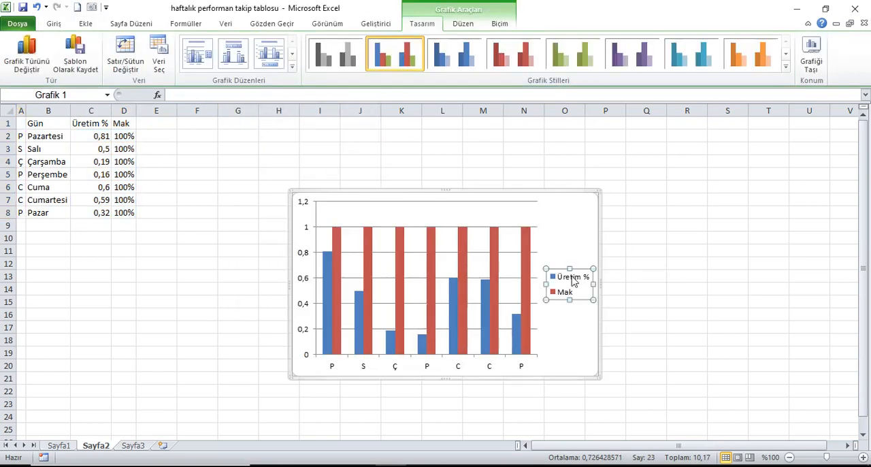
key("Delete")
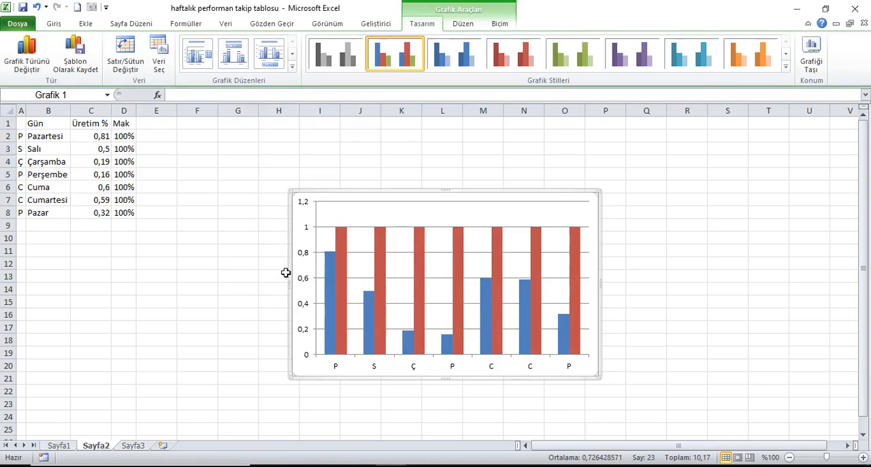
left_click(439, 228)
key("Delete")
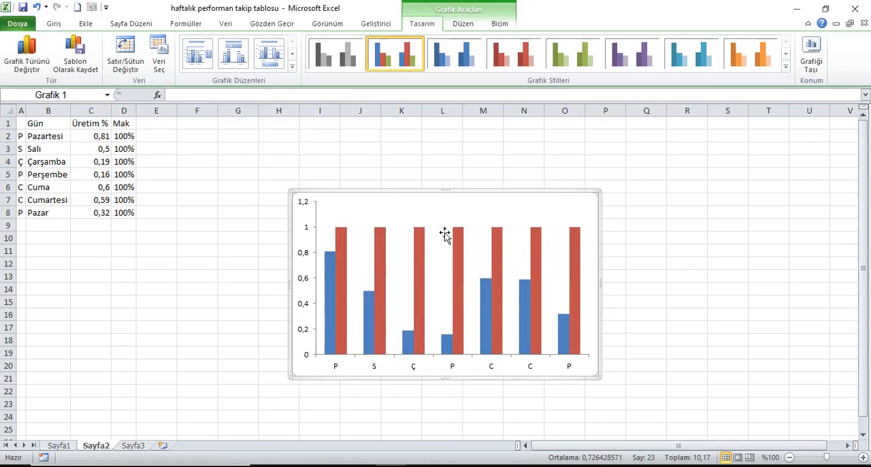
Step: Fix the chart's vertical axis scale at a minimum of 0 and a maximum of 1
left_click(307, 230)
right_click(306, 224)
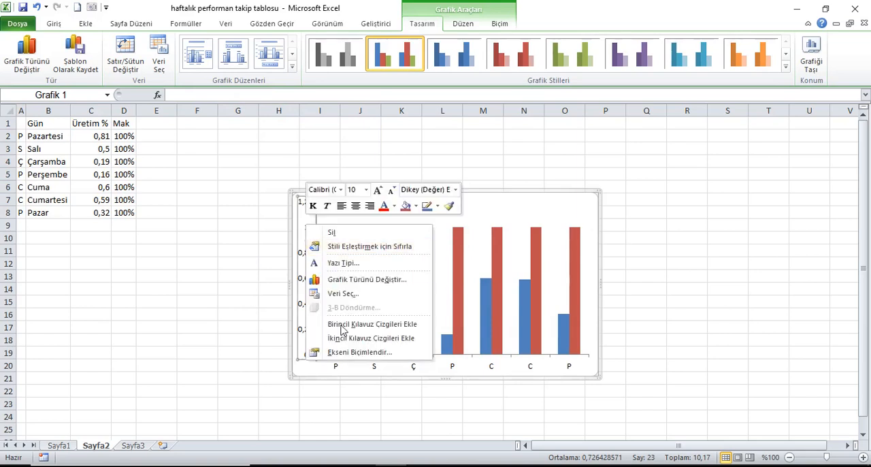
left_click(347, 354)
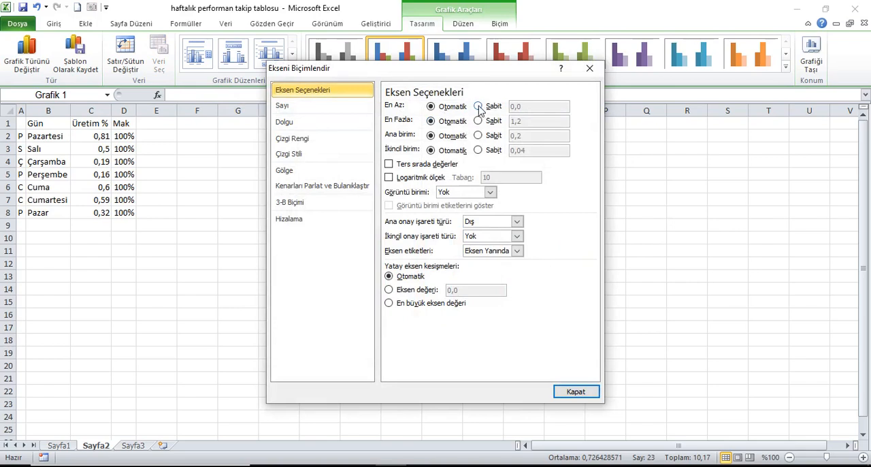
left_click(479, 106)
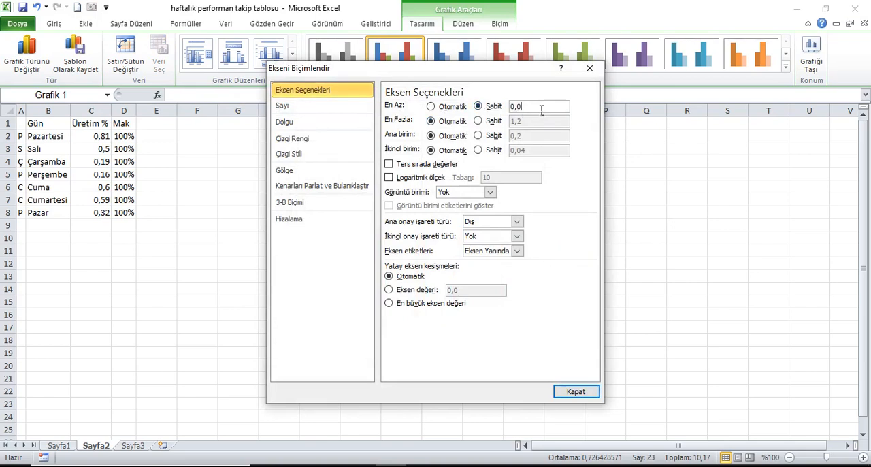
type("0")
left_click(479, 121)
type("1")
left_click(578, 392)
left_click(667, 297)
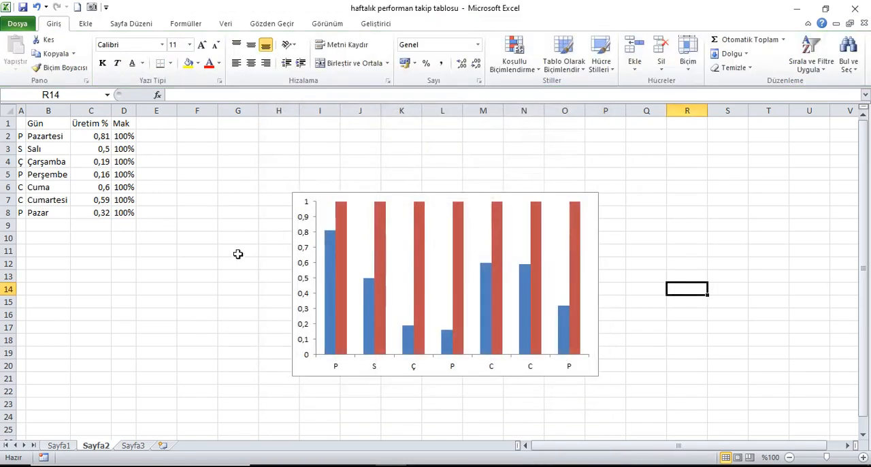
Step: Delete the vertical value axis from the column chart
left_click(306, 253)
left_click(304, 252)
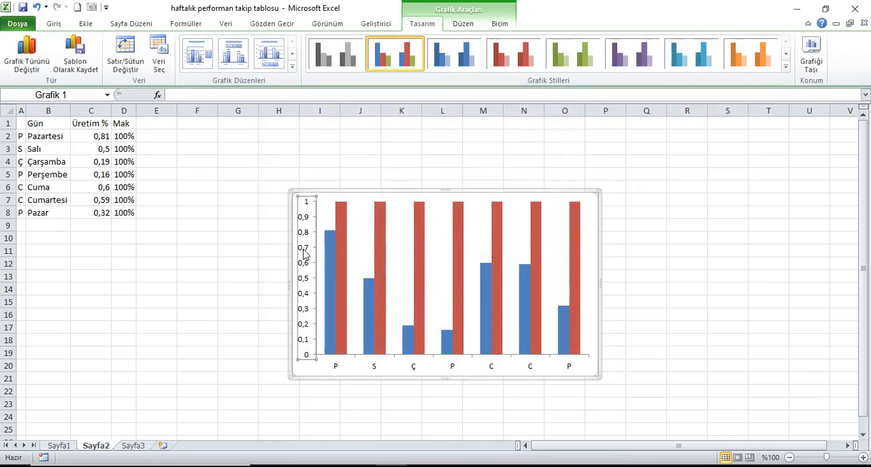
key("Delete")
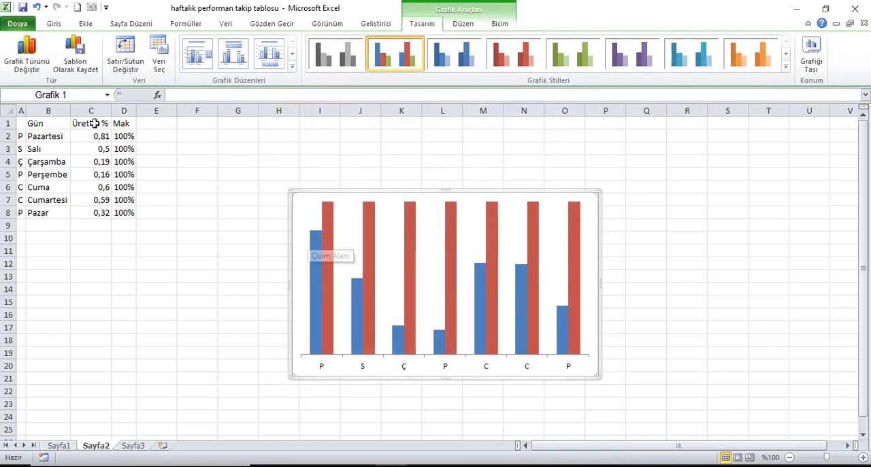
Step: Set the font colour of the day-letter column A and the Mak column D to white
left_click(25, 123)
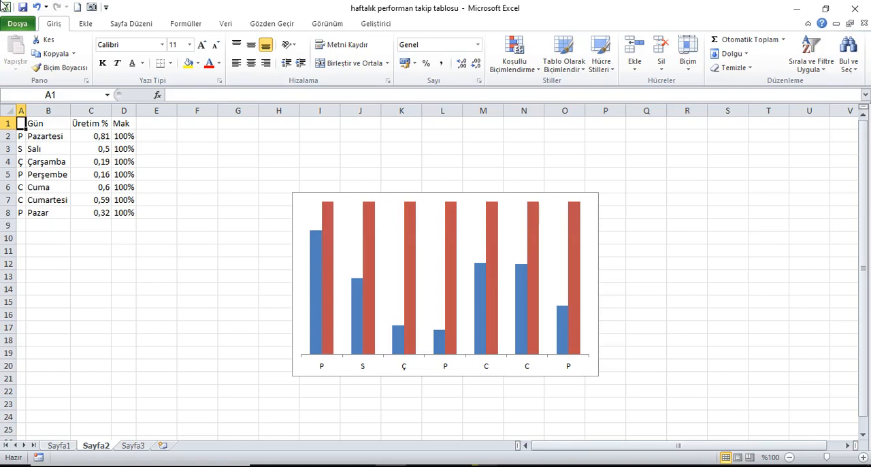
left_click(21, 111)
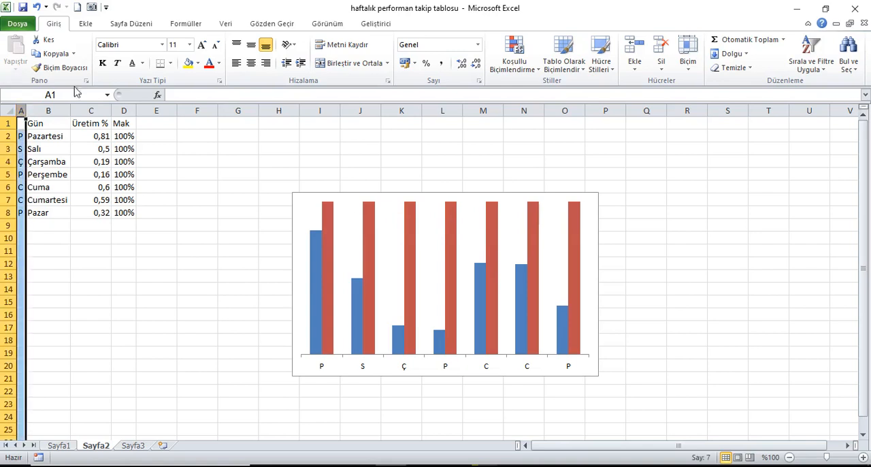
left_click(219, 62)
left_click(218, 104)
left_click(124, 111)
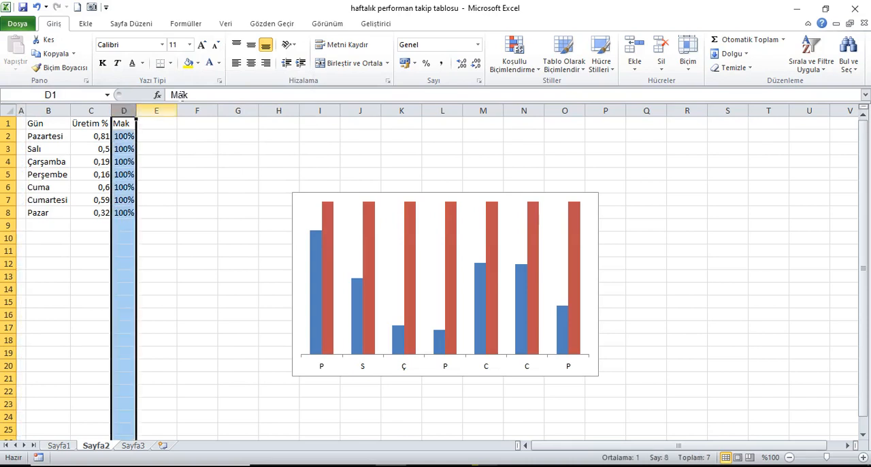
left_click(209, 62)
Step: Format C2:C8 as percentages and give the header cells B1:C1 a black fill with white text
left_click_drag(99, 139, 104, 213)
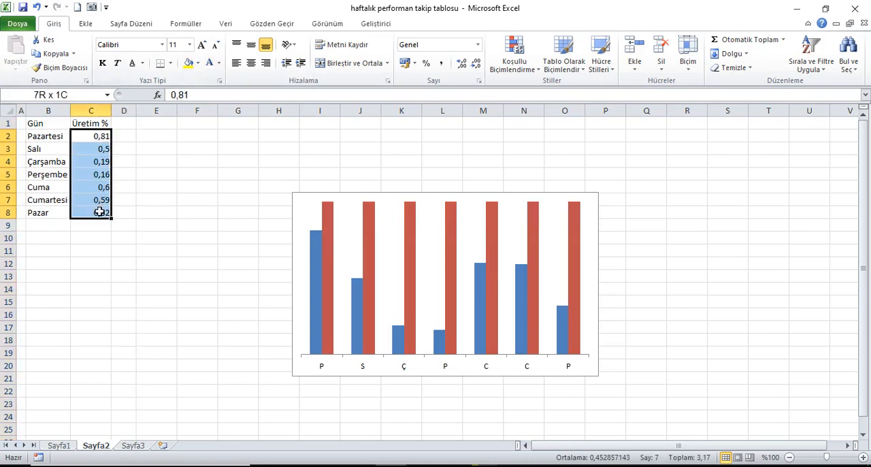
left_click(426, 65)
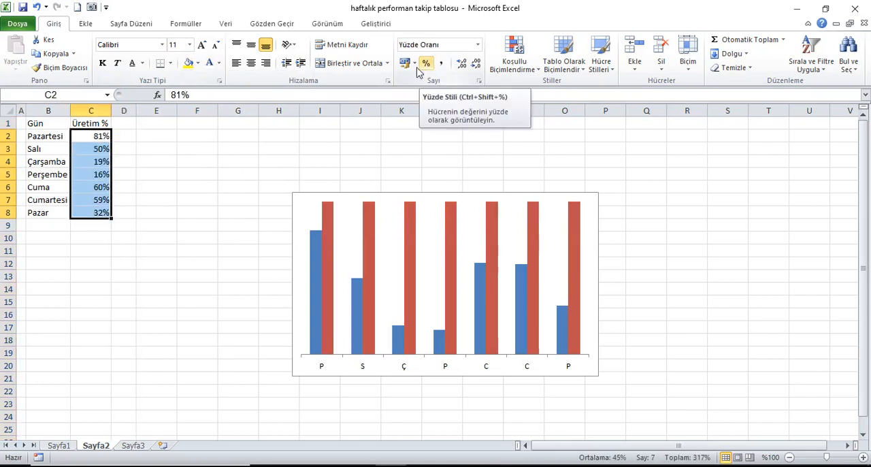
left_click_drag(52, 124, 73, 123)
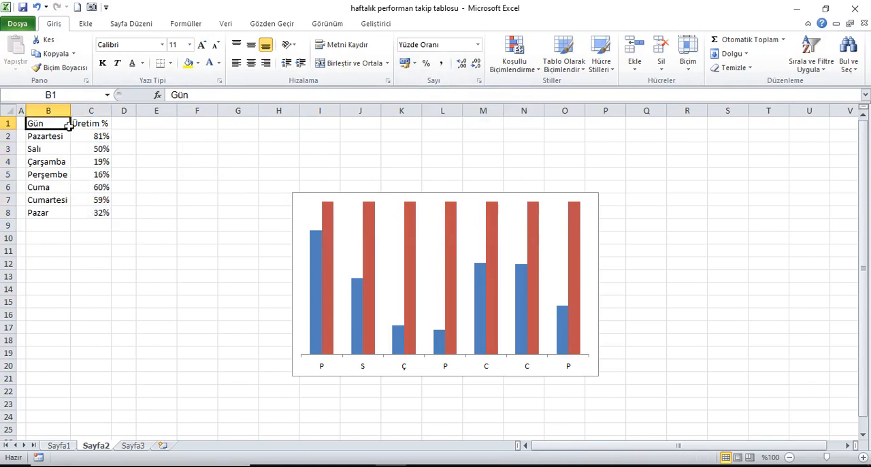
left_click(198, 63)
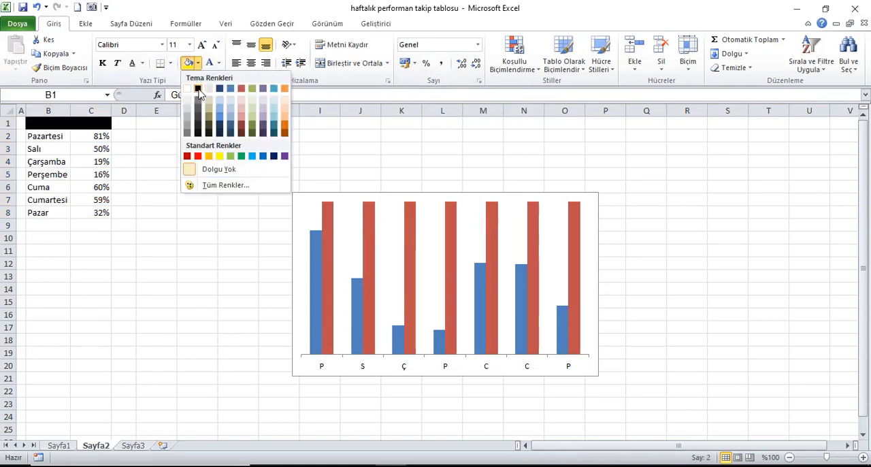
left_click(198, 89)
left_click(209, 63)
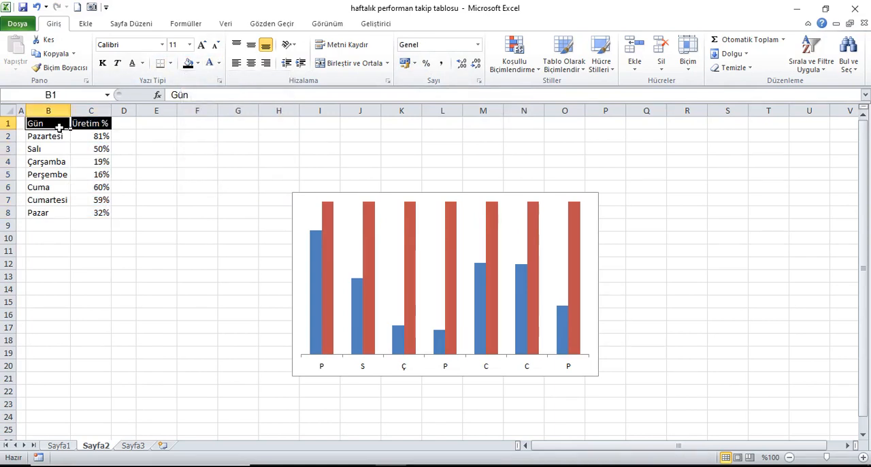
Step: Hide the worksheet gridlines on Sayfa2
left_click(332, 23)
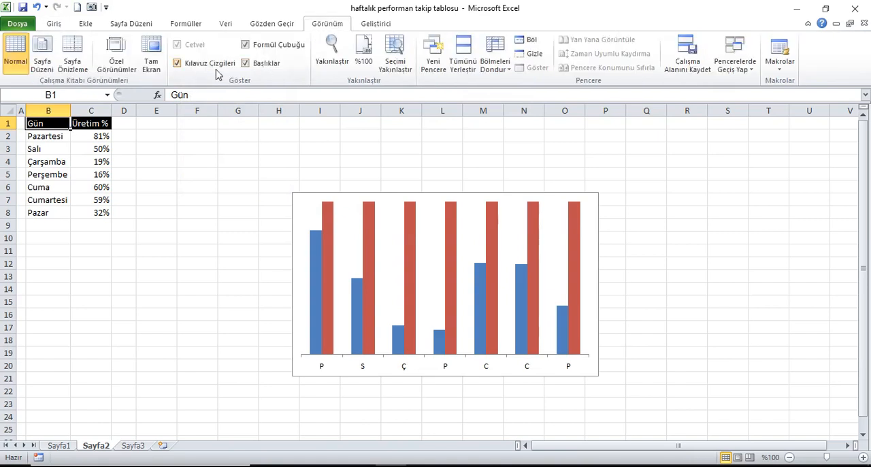
left_click(201, 65)
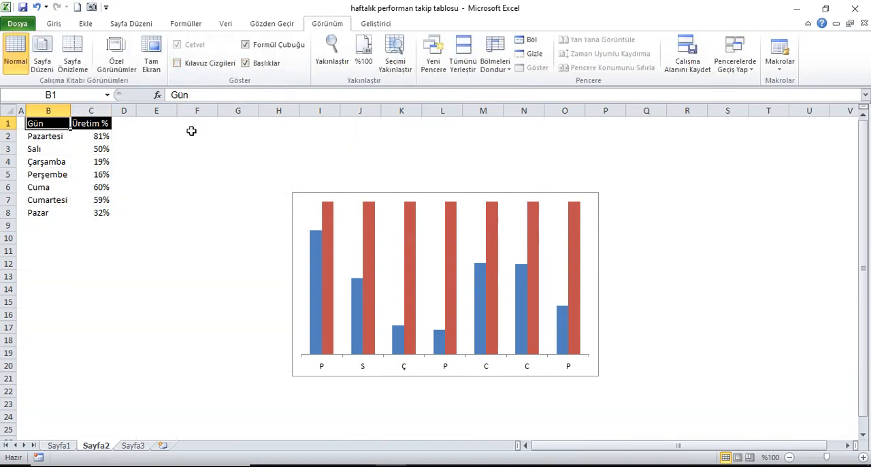
Step: Make the chart's horizontal axis labels bold and increase their font size to 11
left_click(590, 205)
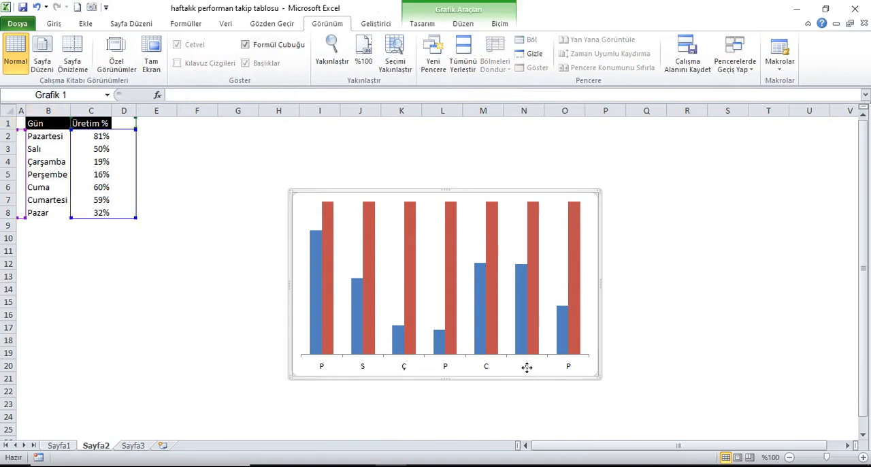
left_click(569, 367)
left_click(53, 23)
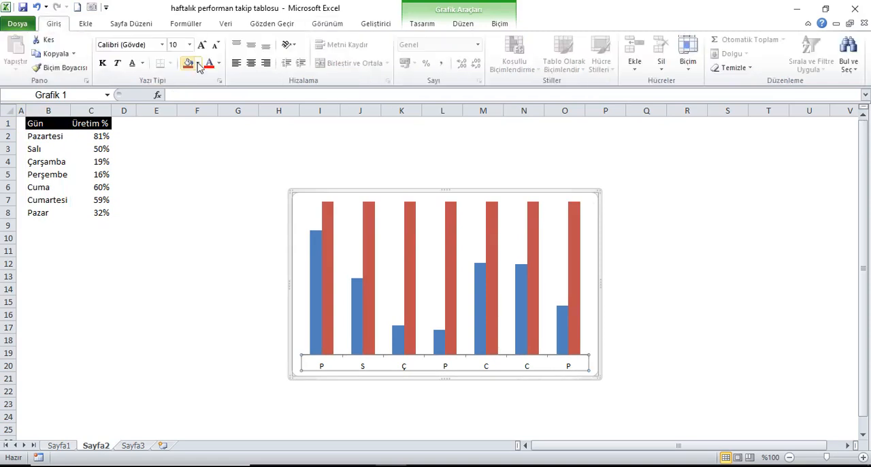
left_click(102, 63)
left_click(202, 45)
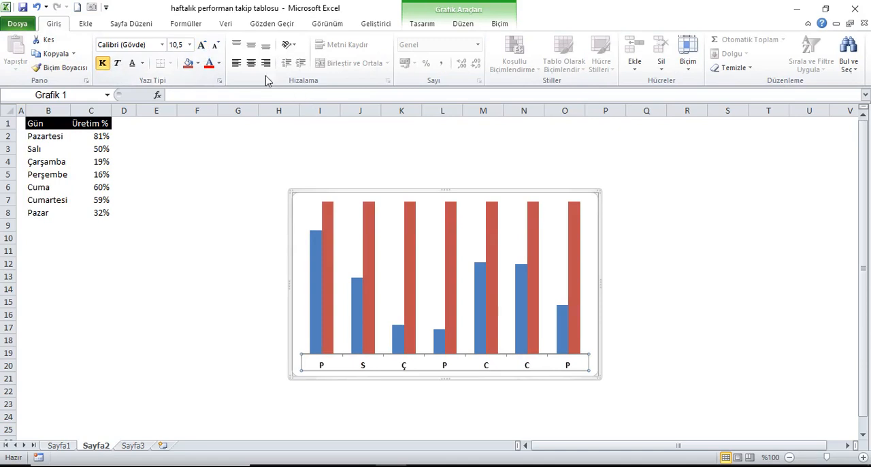
left_click(202, 45)
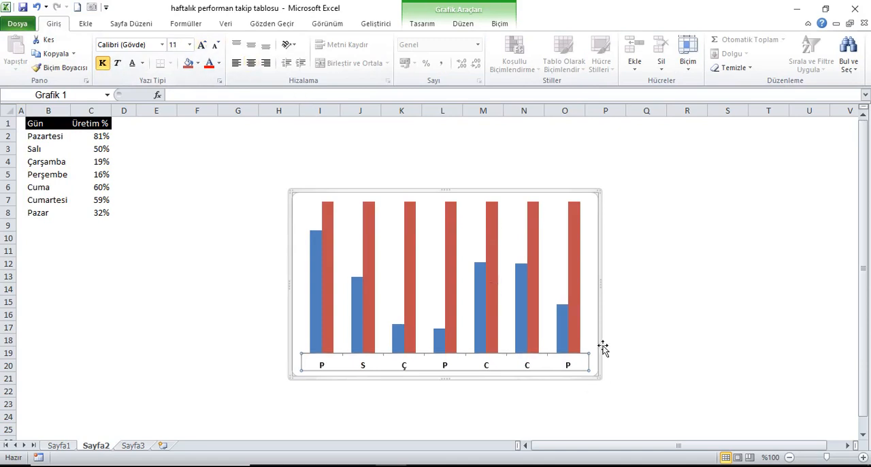
Step: Give the chart area a black outline and the first outer shadow effect
left_click(600, 212)
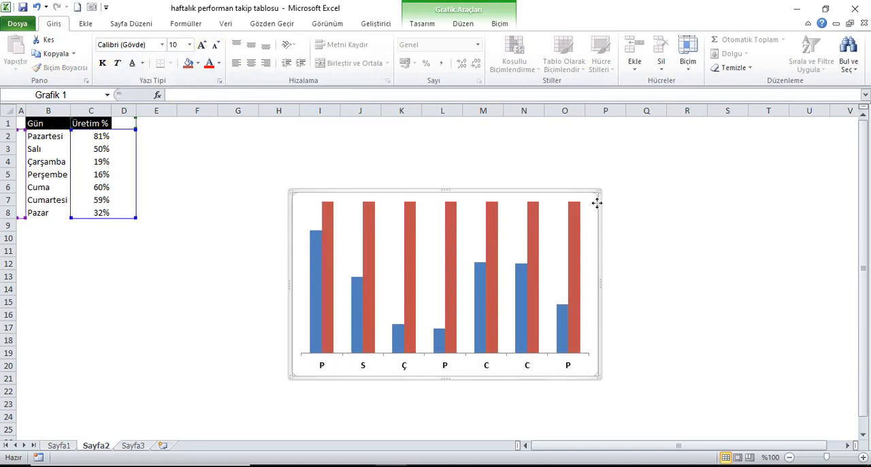
left_click(501, 23)
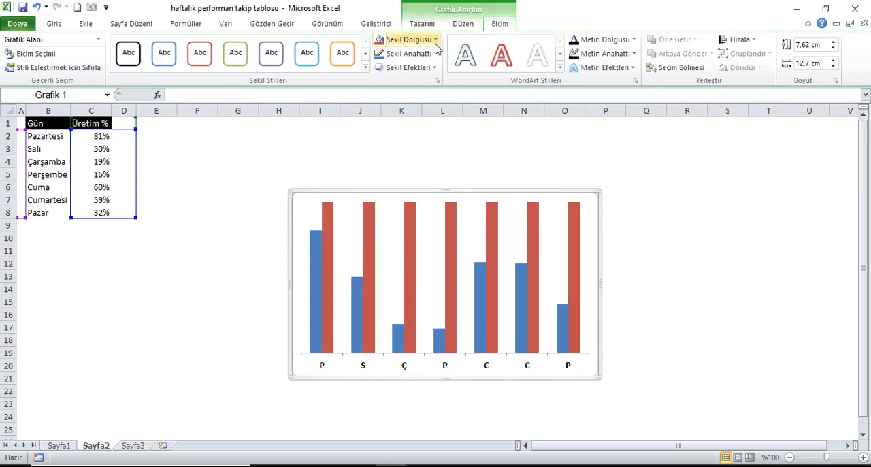
left_click(429, 54)
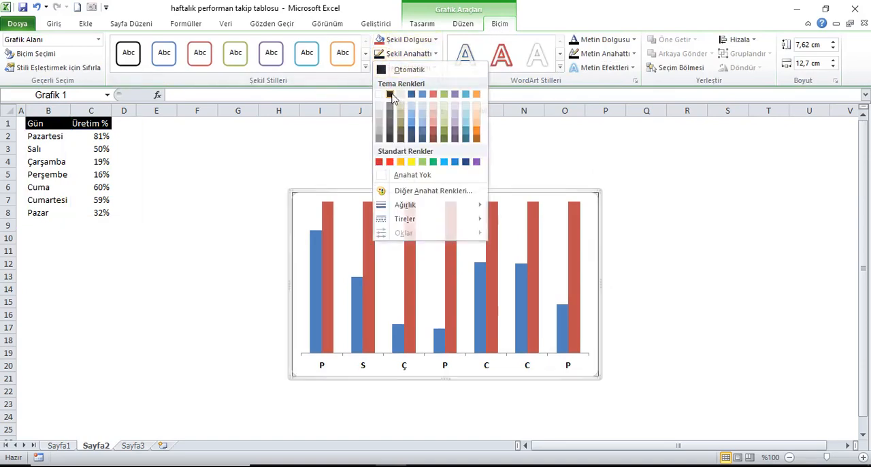
left_click(391, 96)
left_click(434, 67)
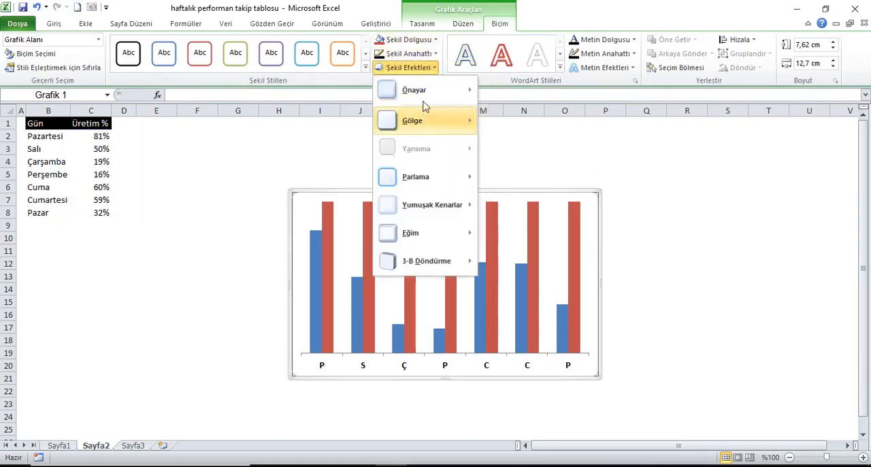
mouse_move(425, 121)
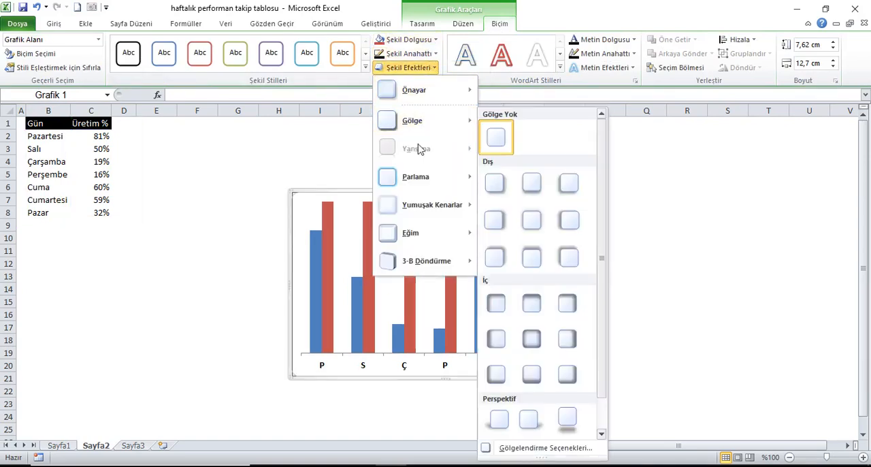
left_click(499, 192)
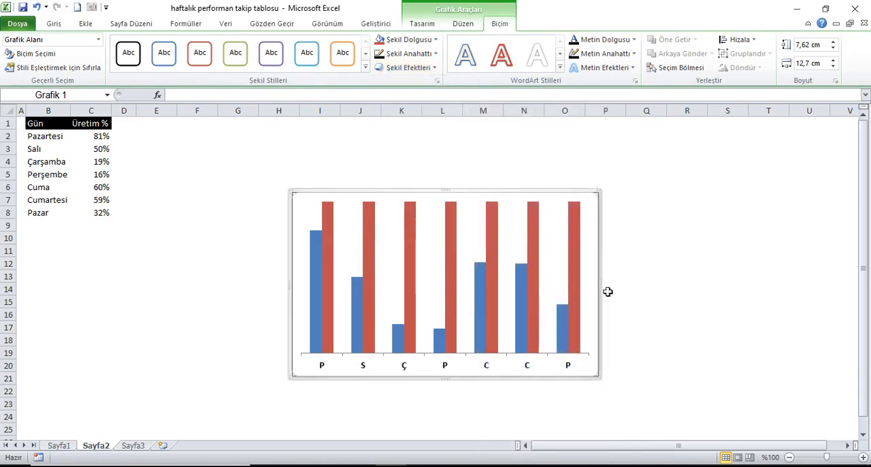
Step: Shrink the chart to about 6.1 cm high by 7.57 cm wide and stretch its plot area to the chart's edges
left_click_drag(608, 386, 482, 348)
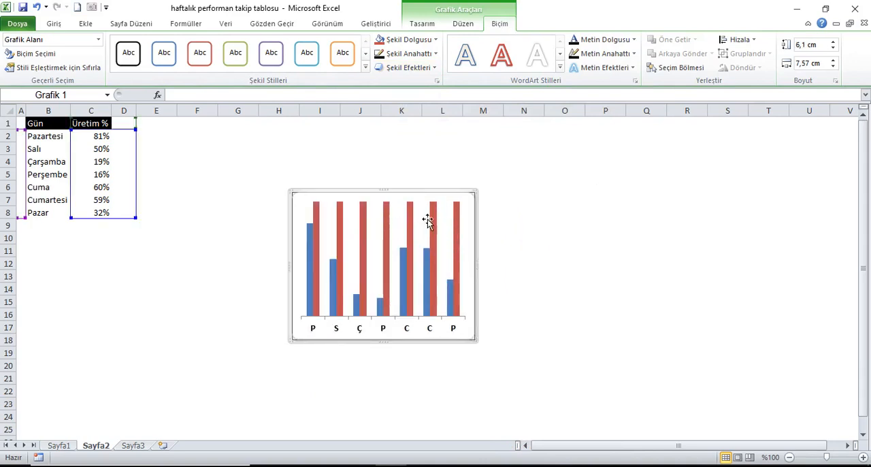
left_click(462, 235)
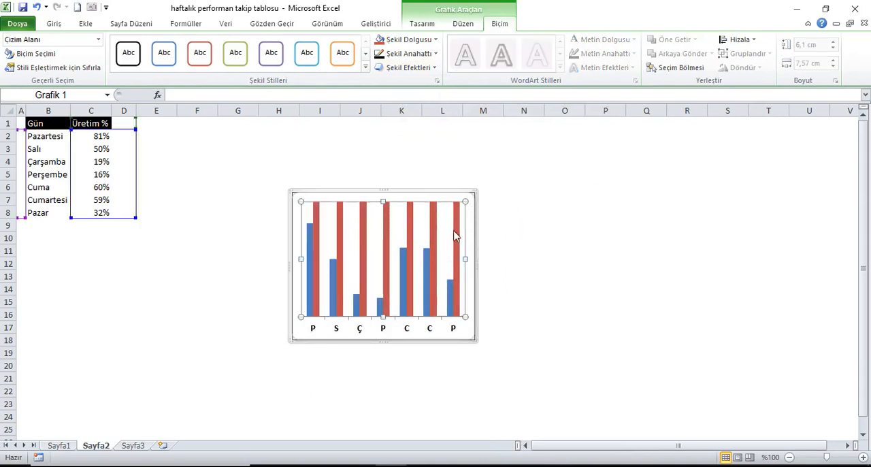
left_click_drag(475, 329, 486, 328)
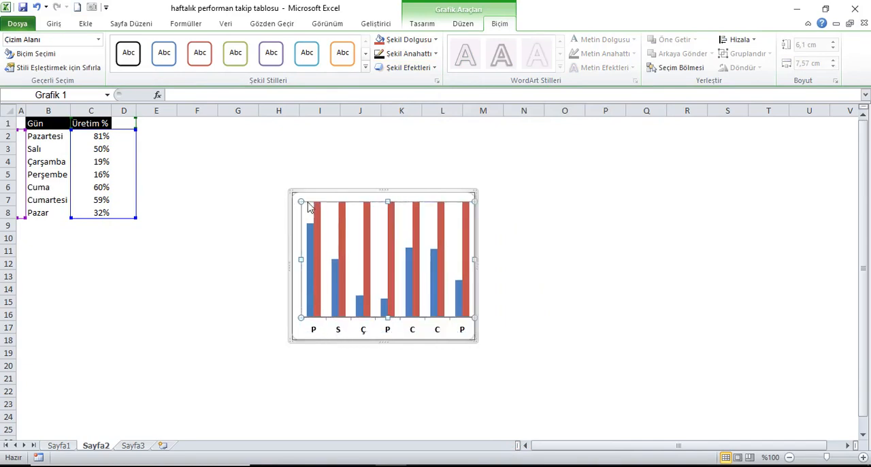
left_click_drag(304, 203, 292, 193)
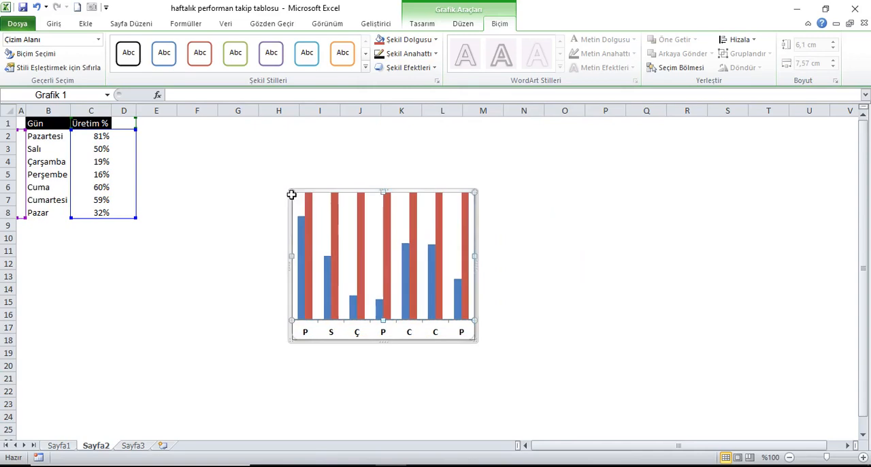
left_click(515, 189)
Step: Draw a rectangle shape about 1.19 cm high and 1.67 cm wide above and to the right of the chart
left_click(50, 128)
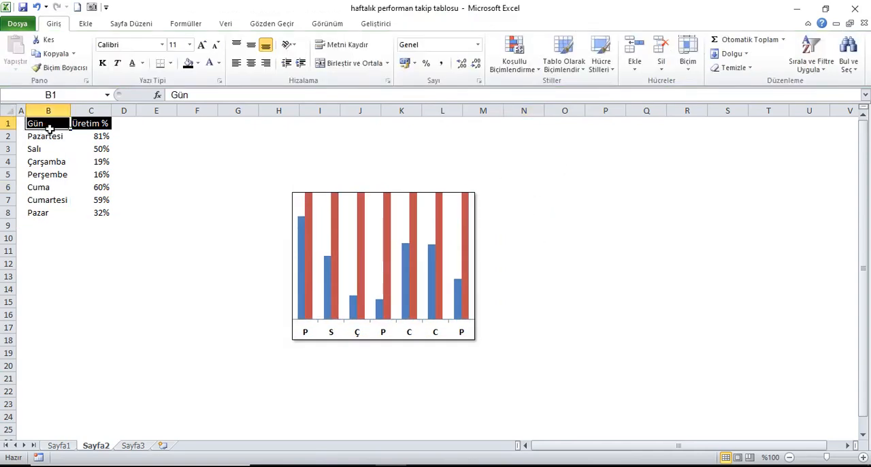
left_click(86, 24)
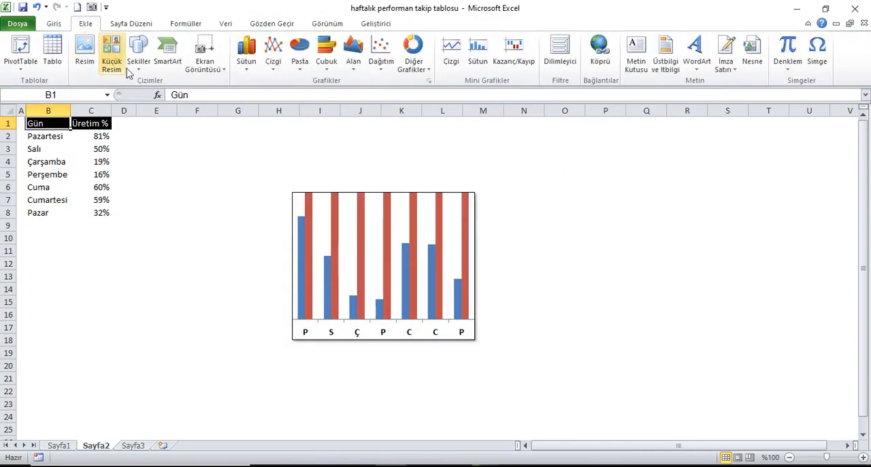
left_click(140, 68)
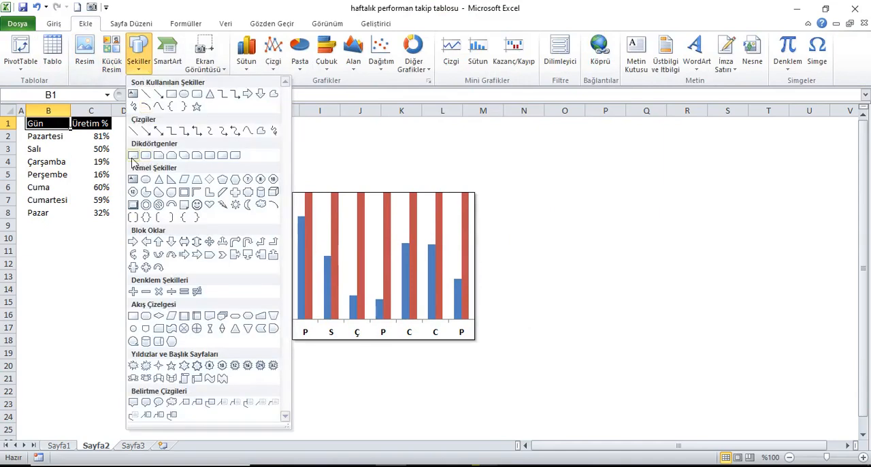
left_click(134, 155)
left_click_drag(564, 154, 606, 185)
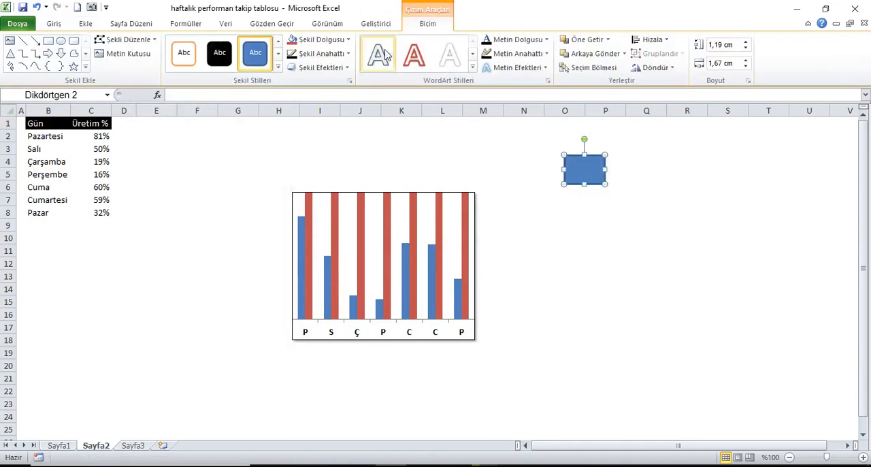
Step: Set the drawn rectangle's height and width both to 1 cm
left_click(731, 47)
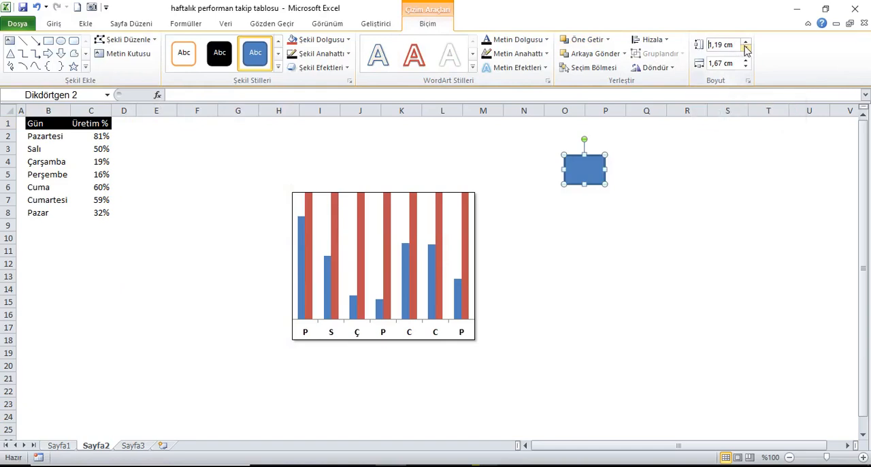
left_click_drag(739, 50, 711, 50)
type("1")
left_click(713, 64)
left_click_drag(739, 64, 712, 63)
type("1")
left_click(734, 49)
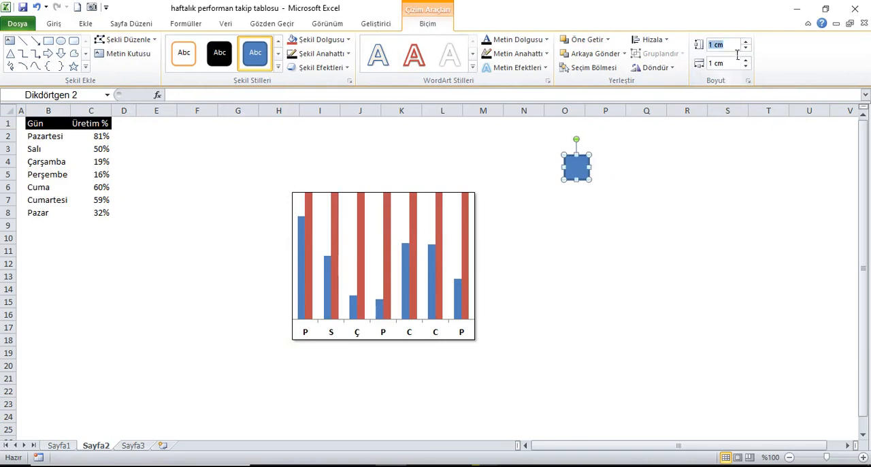
Step: Give the square a white outline 1½ pt thick and fill it with White, Background 1, Darker 5%
left_click(334, 55)
left_click(292, 96)
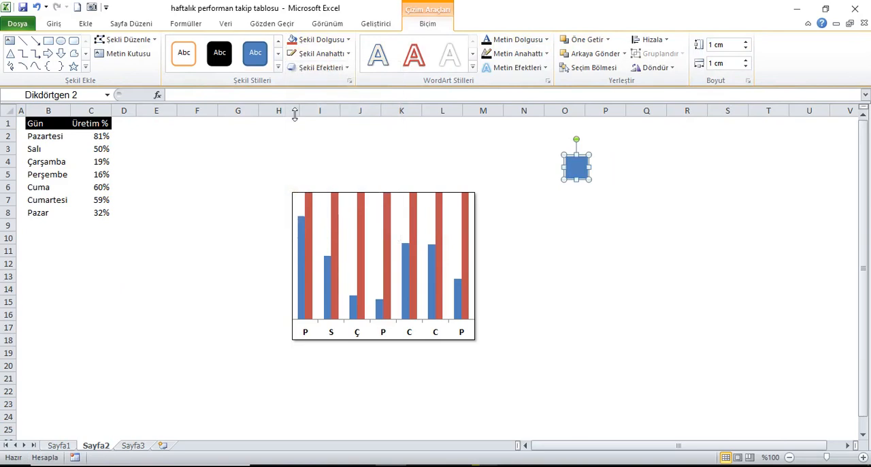
left_click(340, 55)
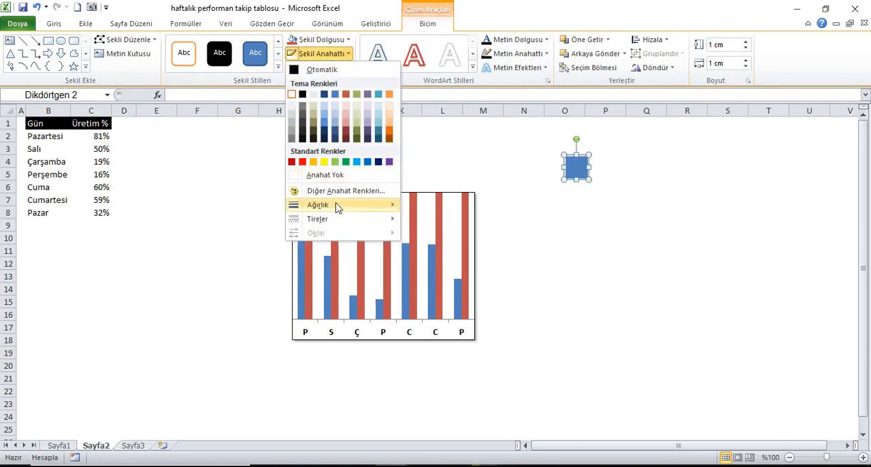
mouse_move(337, 208)
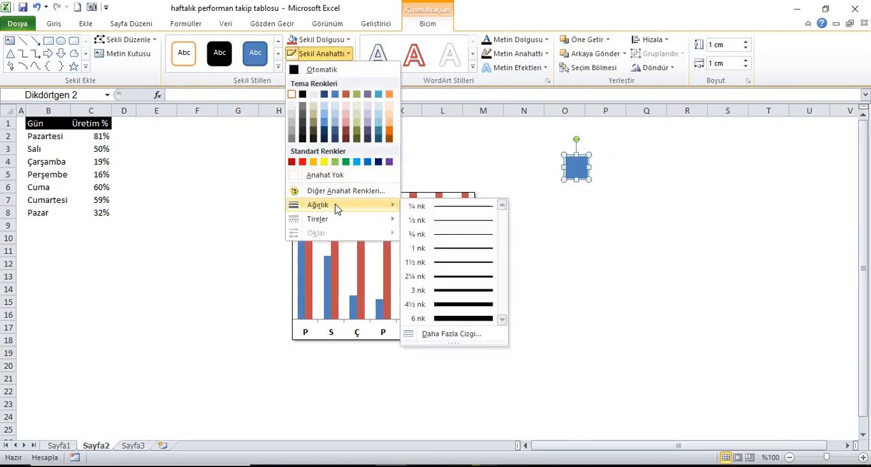
left_click(457, 263)
left_click(339, 44)
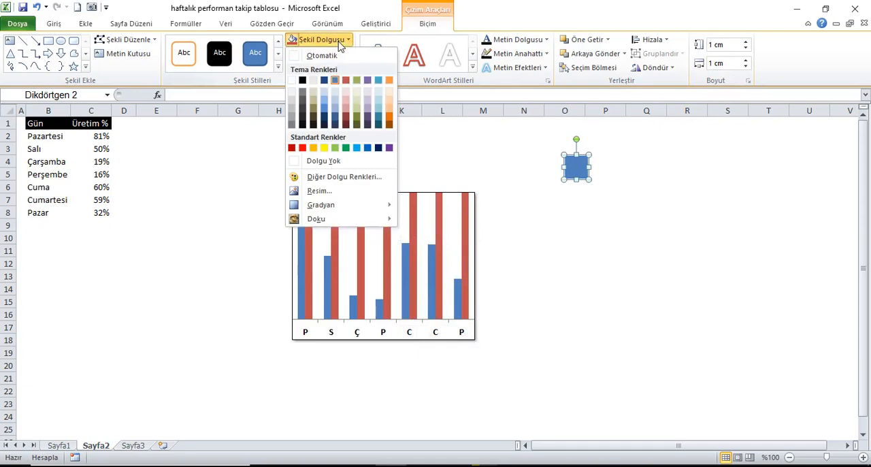
left_click(293, 99)
left_click(595, 175)
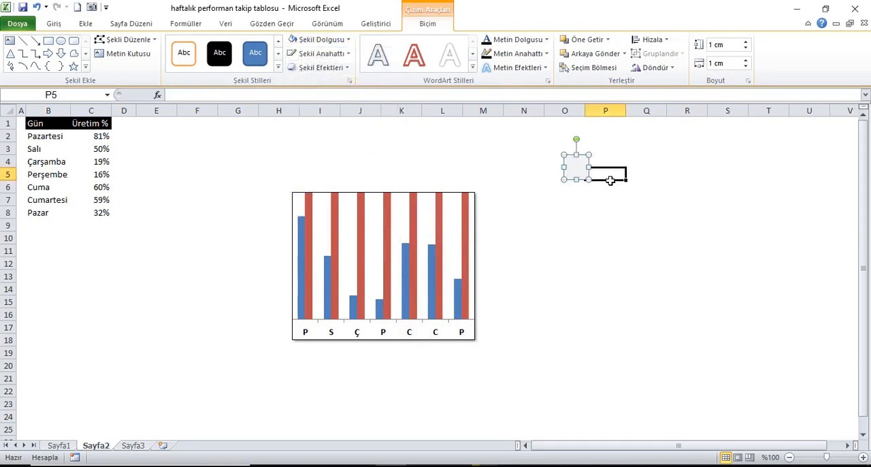
Step: Duplicate the grey square, placing the copy to its right around column Q, and fill the copy with standard light blue
left_click(580, 171)
right_click(576, 170)
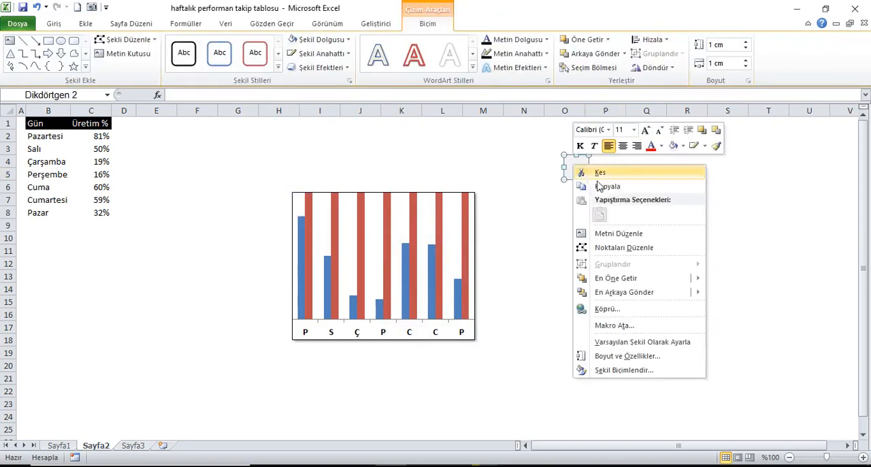
left_click(592, 184)
left_click(640, 168)
key("ctrl+v")
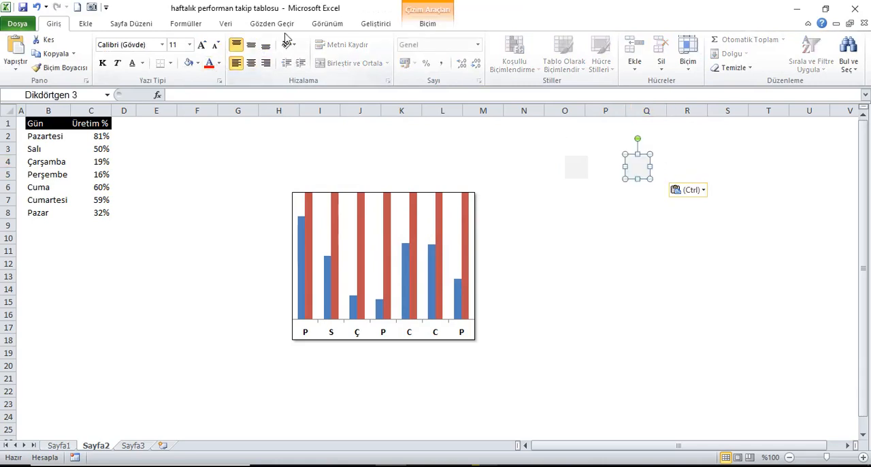
left_click(426, 24)
left_click(340, 42)
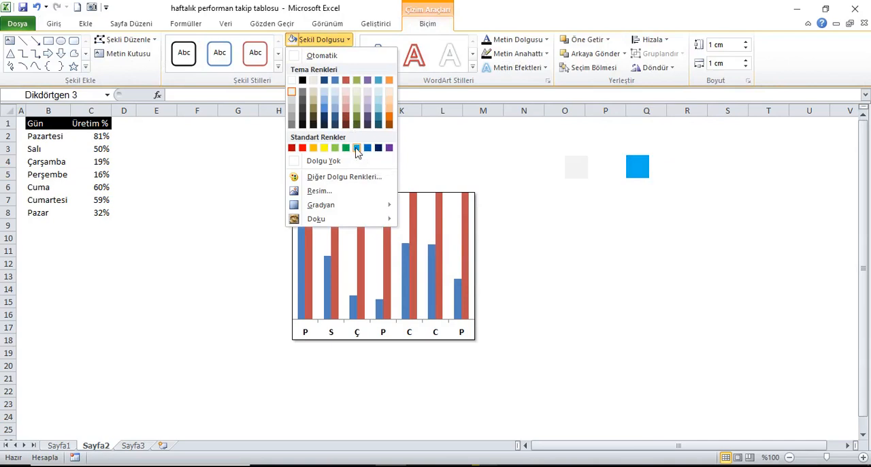
left_click(357, 149)
Step: Fill the chart's Mak series with a copy of the grey square as a picture, stacked and scaled into ten blocks per bar
left_click(579, 175)
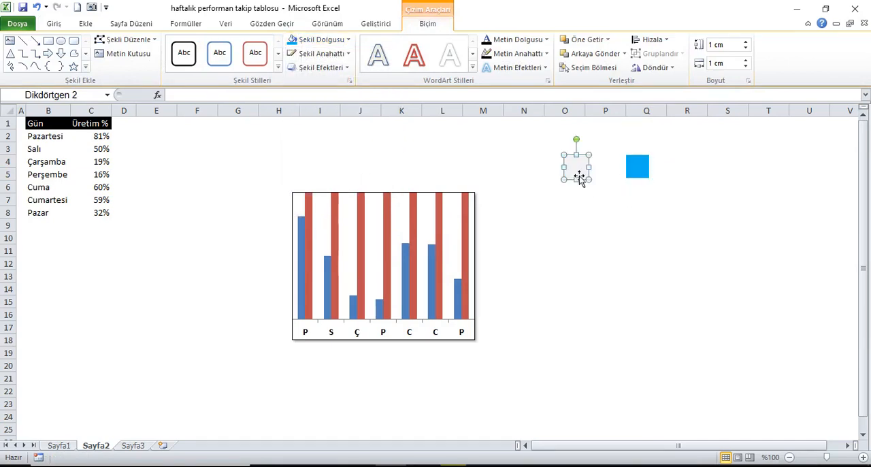
right_click(579, 176)
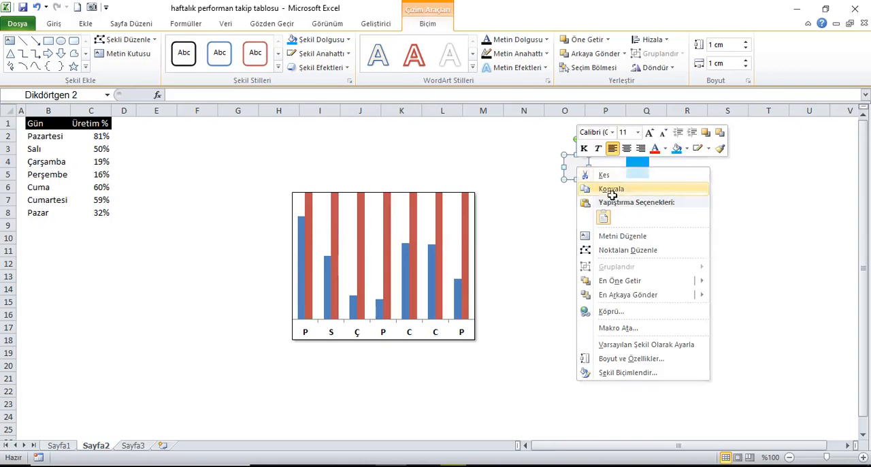
left_click(612, 190)
left_click(467, 226)
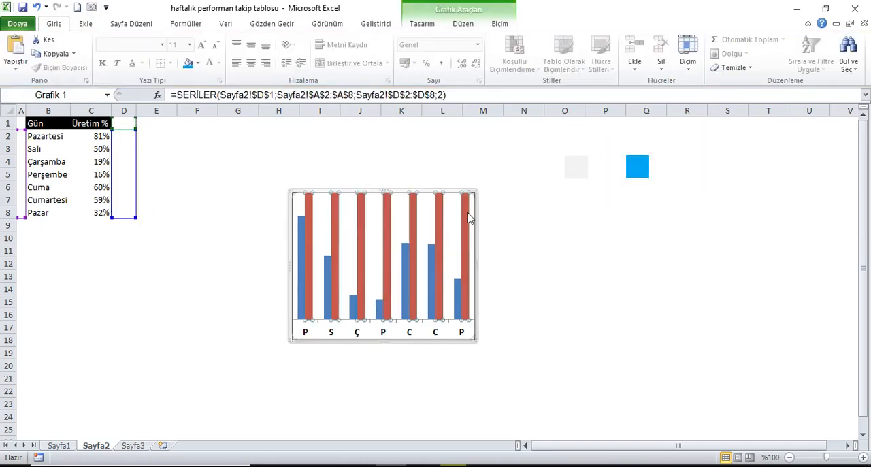
right_click(467, 218)
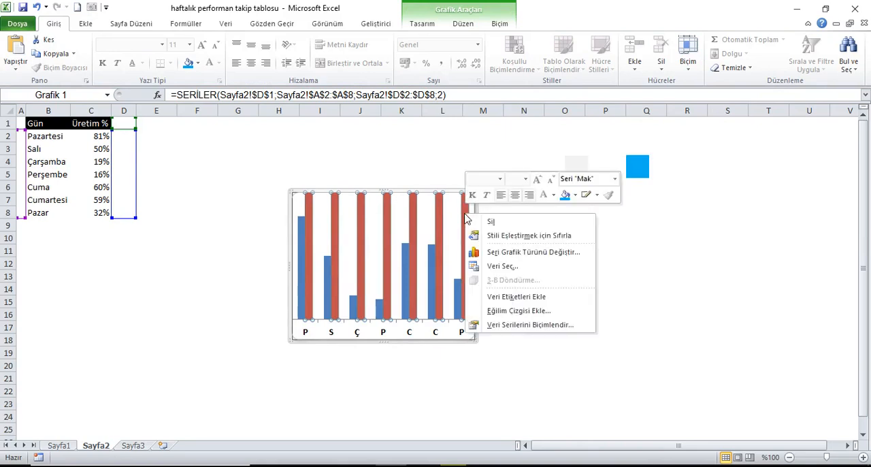
left_click(521, 325)
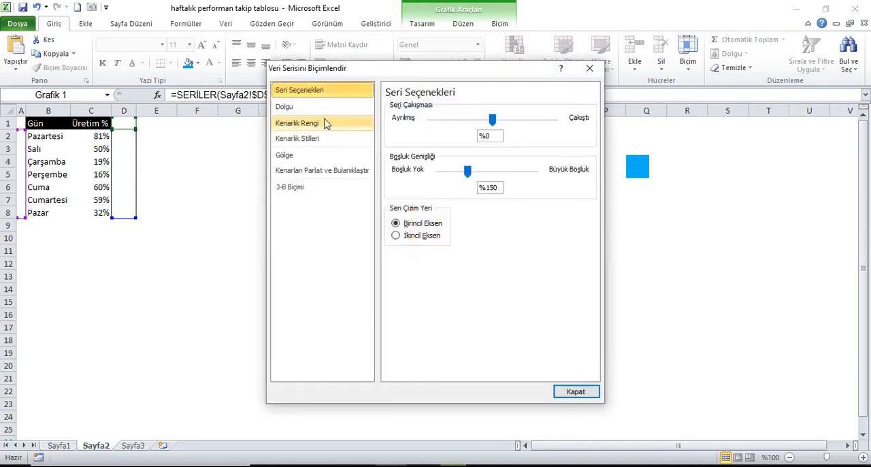
left_click(297, 111)
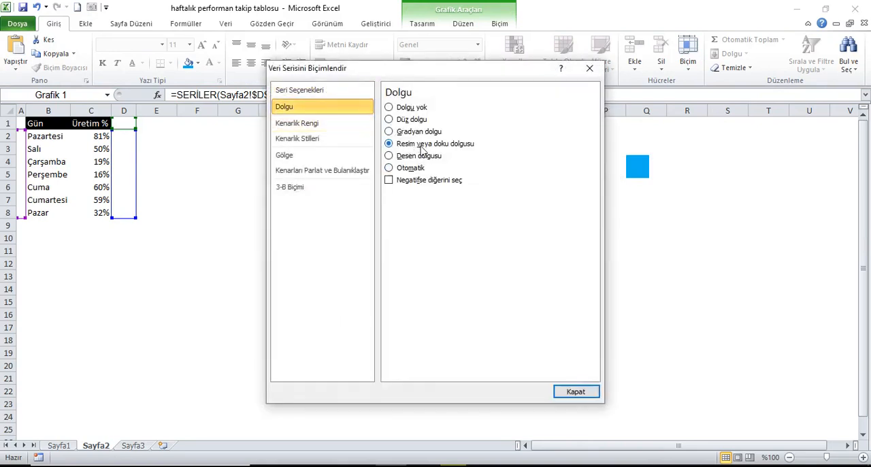
left_click(412, 146)
left_click(475, 225)
left_click(400, 265)
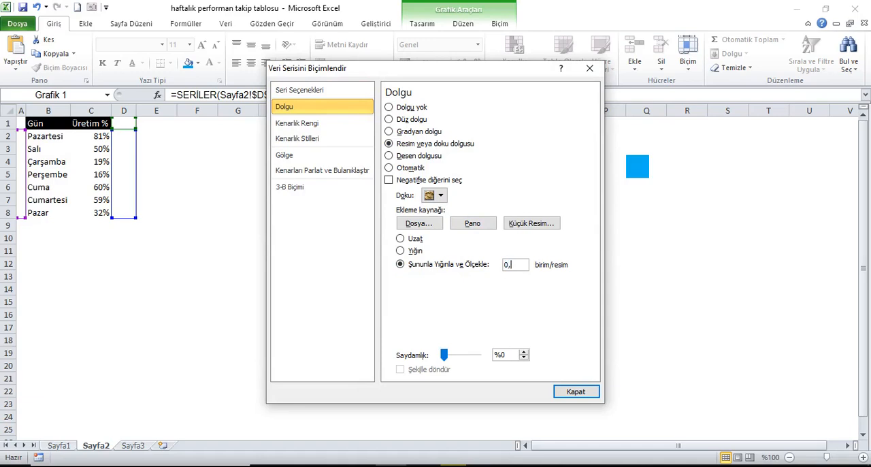
left_click(578, 393)
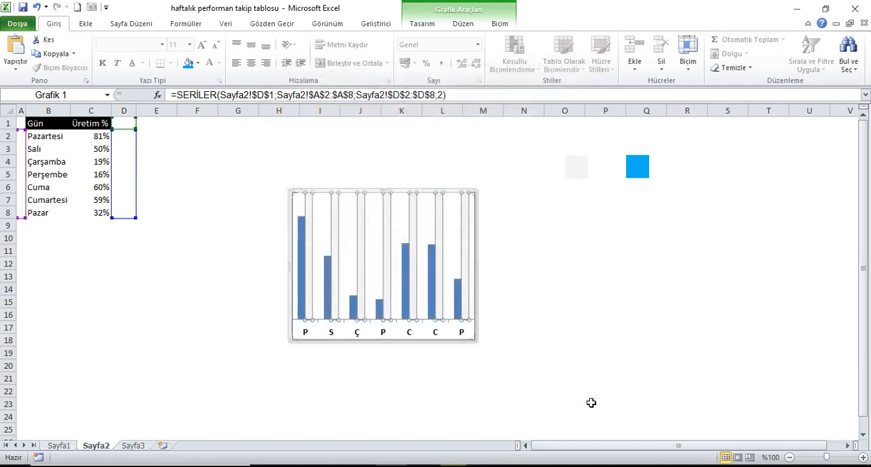
Step: Fill the chart's Üretim % series with a copy of the blue square as a picture, stacked and scaled to the same block height
left_click(644, 167)
right_click(644, 165)
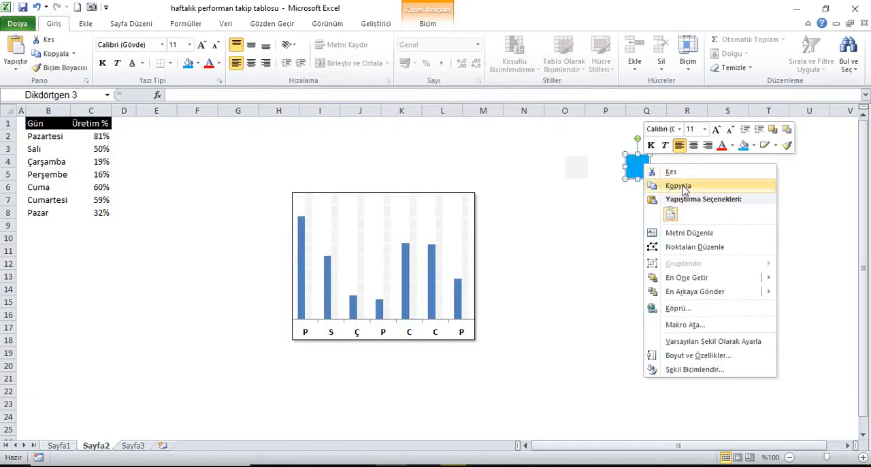
left_click(674, 188)
left_click(459, 299)
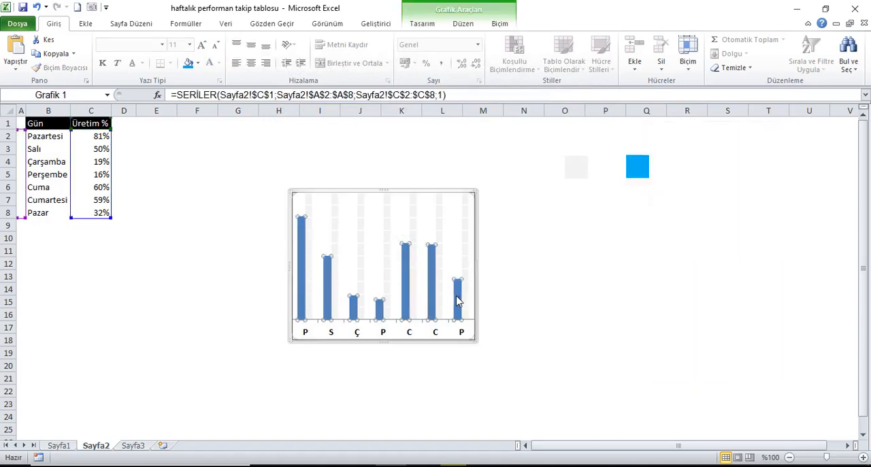
right_click(458, 298)
left_click(519, 407)
left_click(304, 113)
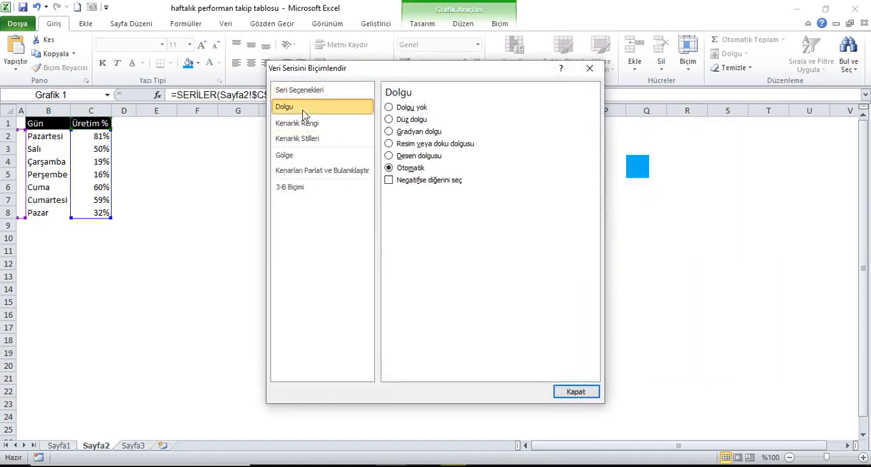
left_click(412, 145)
left_click(467, 228)
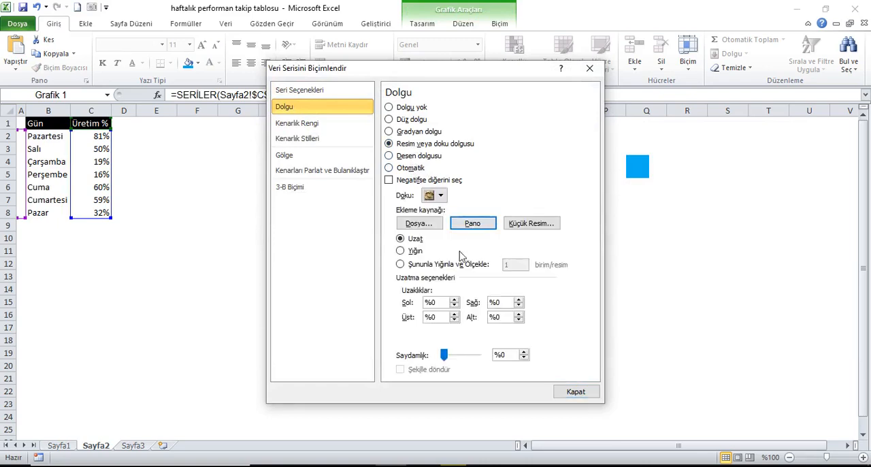
left_click(417, 265)
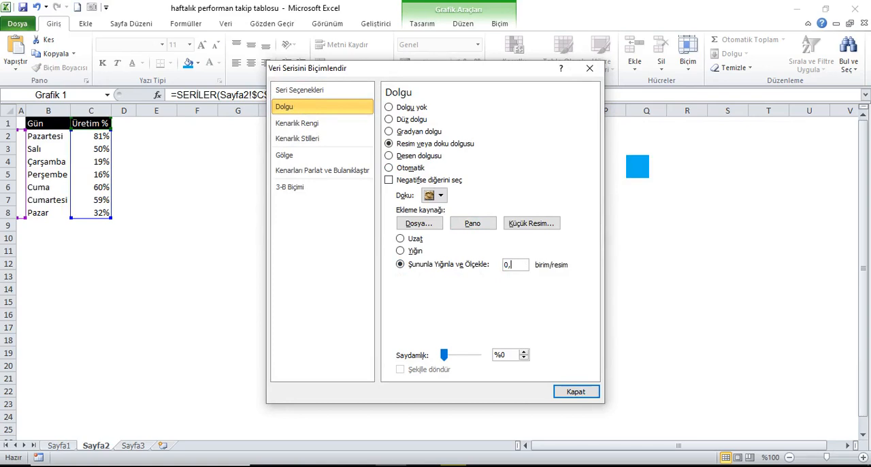
left_click(582, 393)
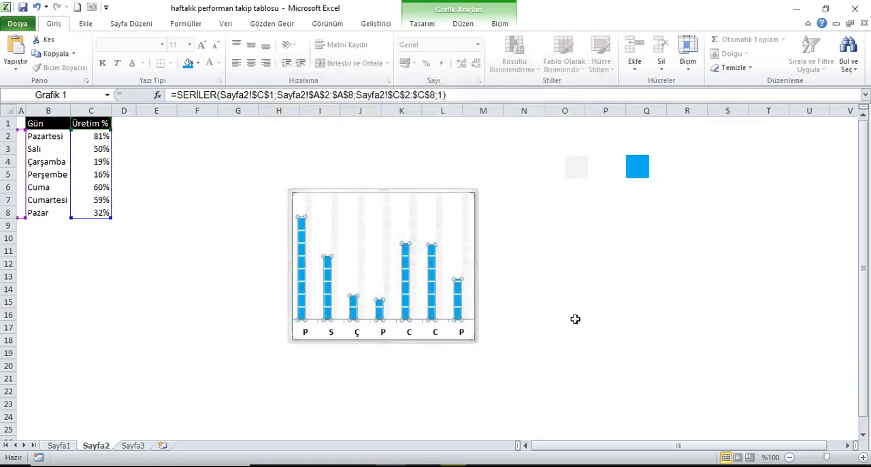
left_click(576, 318)
Step: Set the Mak series' overlap to 100% and its gap width to 0%
left_click(465, 214)
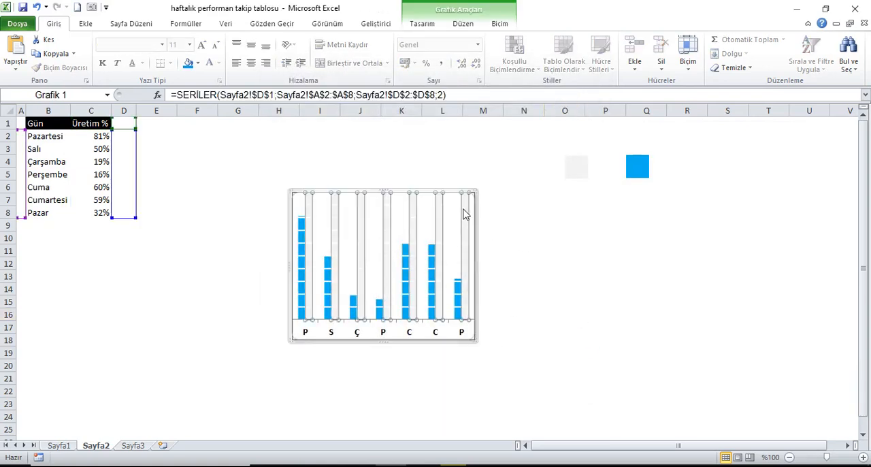
right_click(465, 213)
left_click(517, 325)
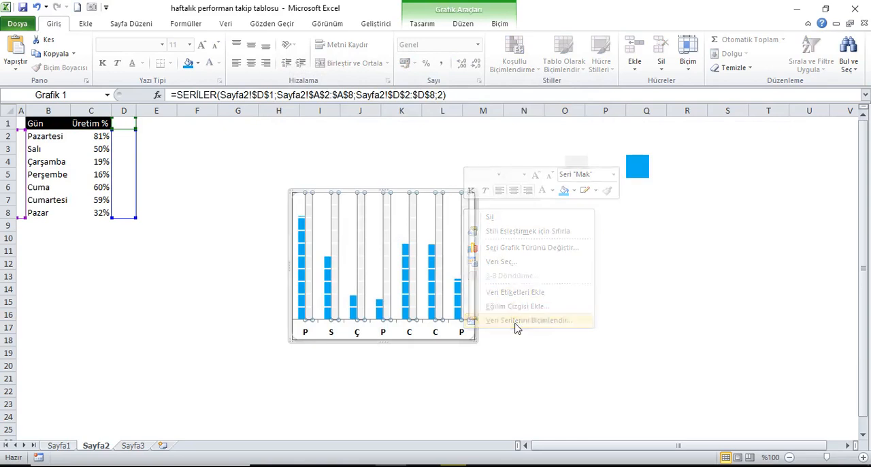
left_click_drag(511, 76, 730, 83)
left_click_drag(715, 132, 776, 130)
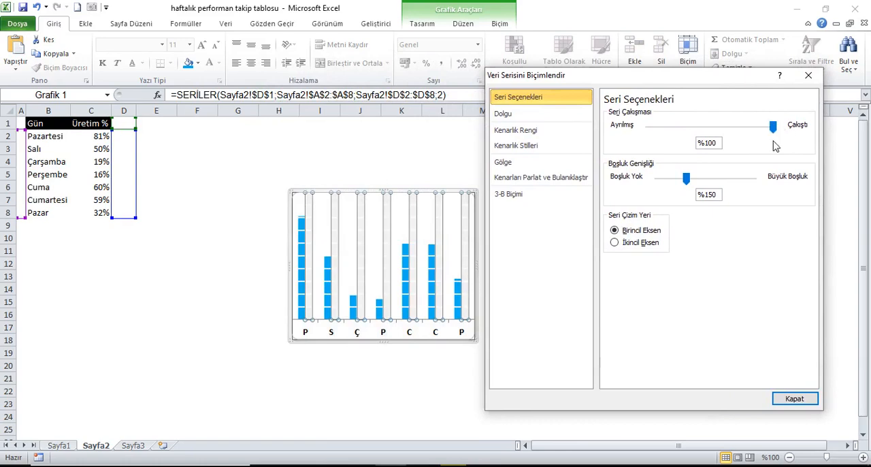
left_click_drag(687, 179, 658, 180)
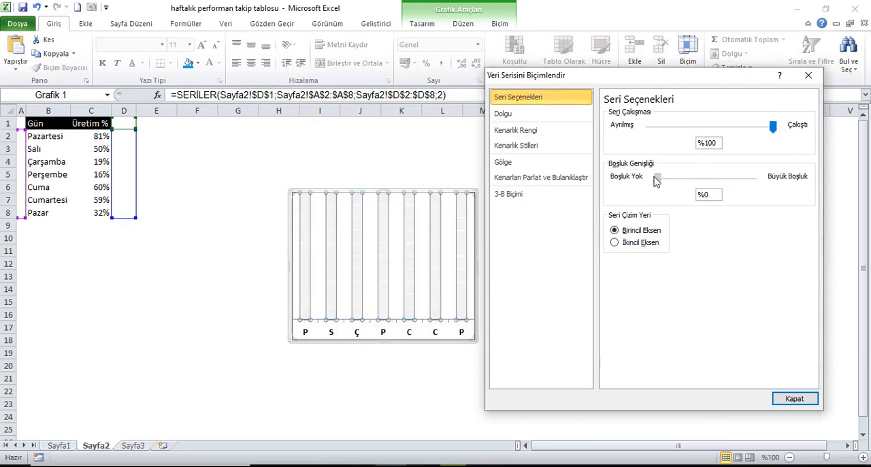
left_click(793, 400)
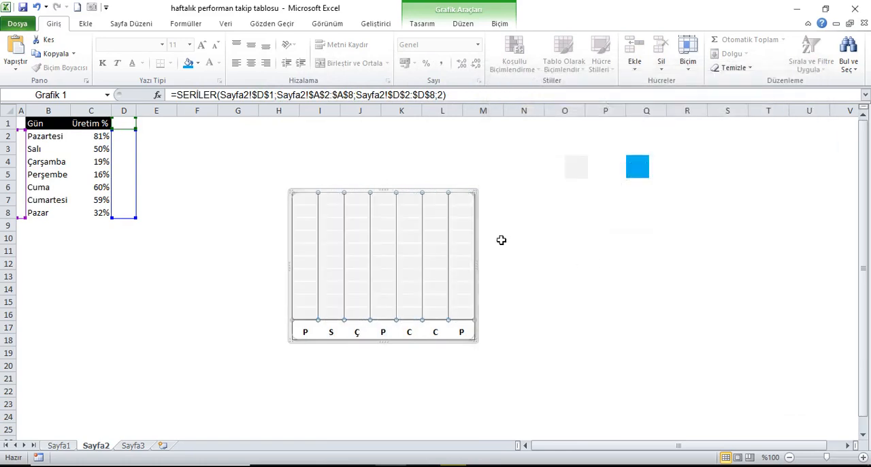
Step: Move the Üretim % series below Mak in the chart's data source so its bars are drawn in front
right_click(459, 225)
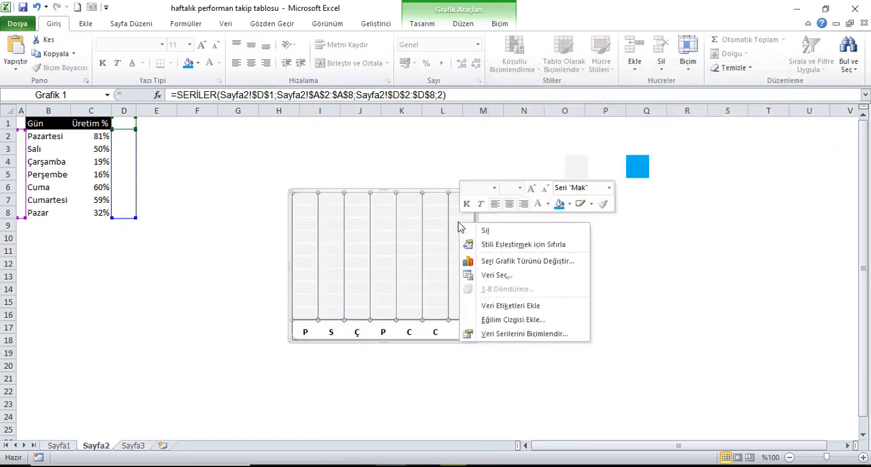
left_click(507, 279)
left_click(305, 338)
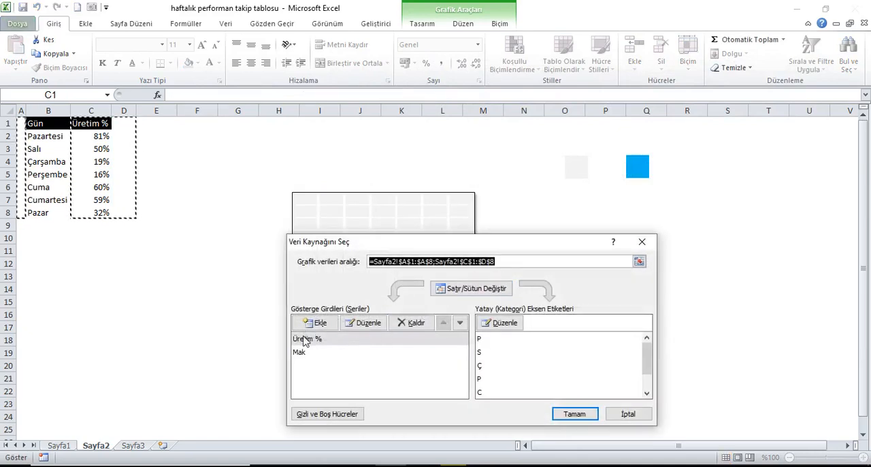
left_click(460, 324)
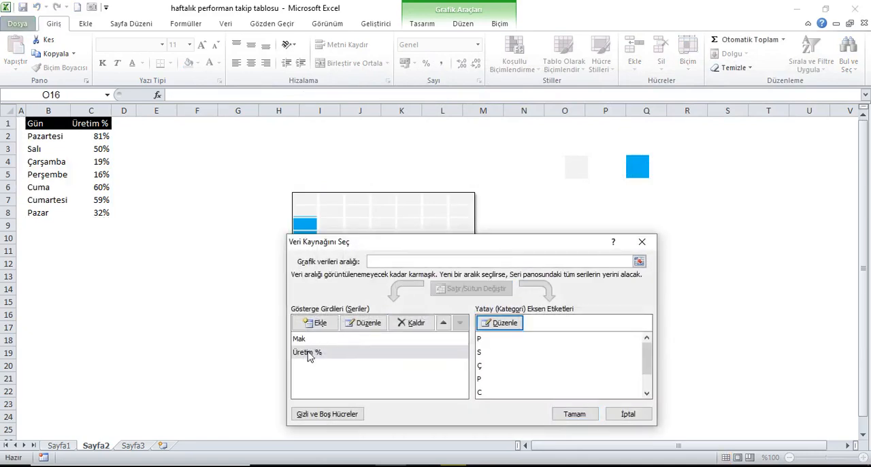
left_click(576, 412)
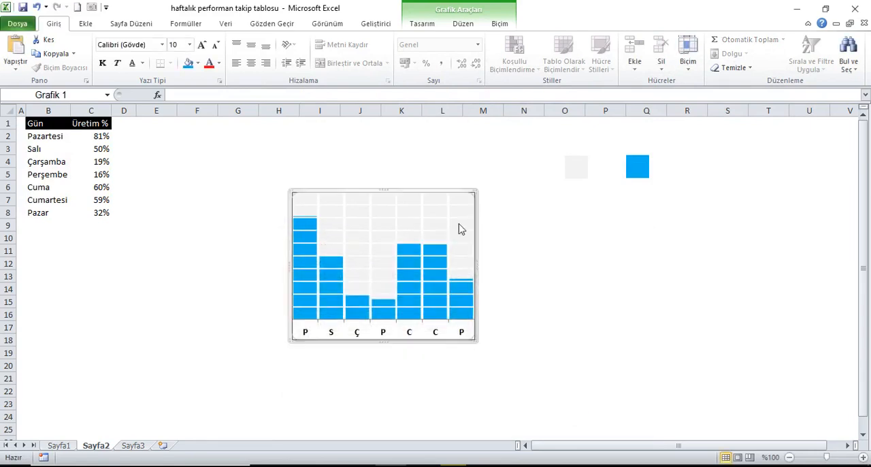
left_click(57, 127)
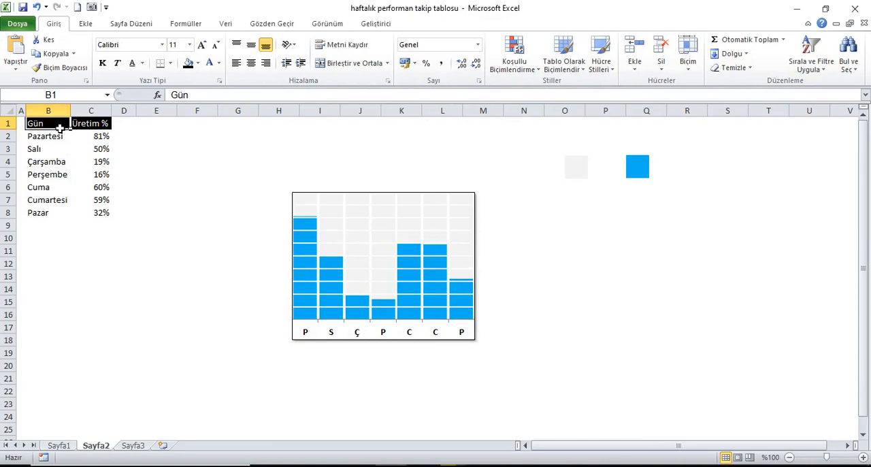
left_click(92, 141)
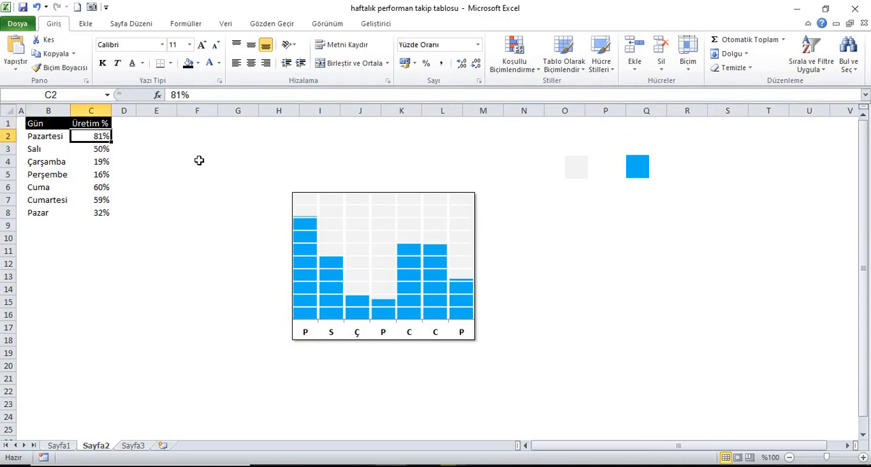
Step: Enter the formula =RASTGELEARADA(10;100)/100 as Pazartesi's Üretim % in cell C2
type("=ras")
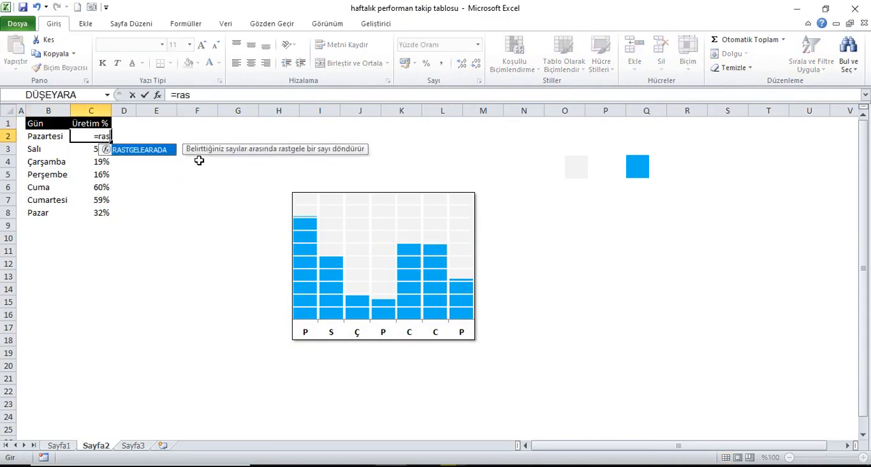
key("Tab")
type("10;100")
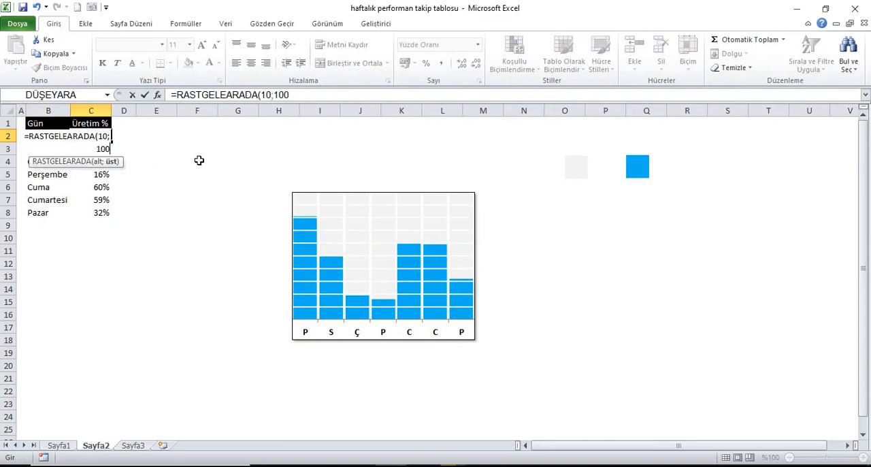
type(")/100")
key("Return")
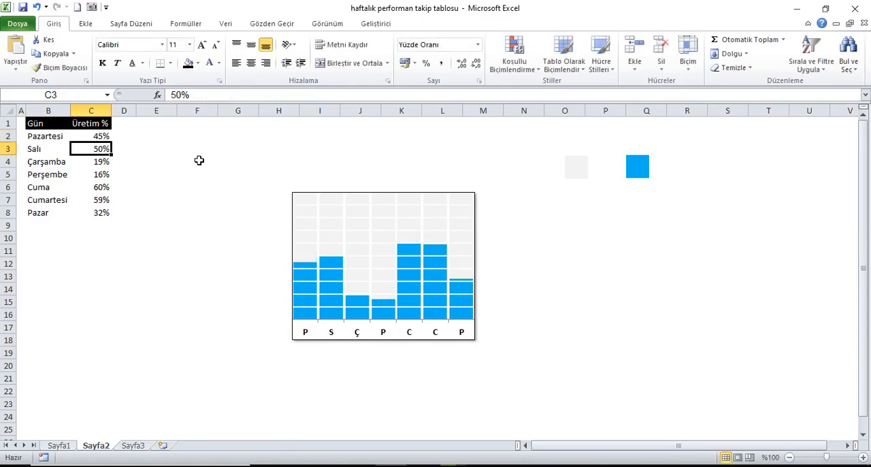
Step: Fill the random percentage formula from C2 down to Pazar's row in C8
left_click_drag(100, 141, 93, 209)
key("ctrl+d")
left_click(53, 125)
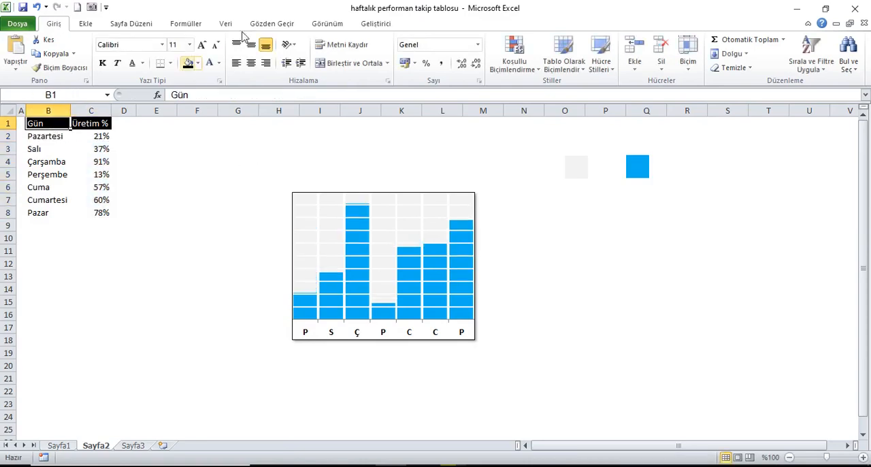
Step: Recalculate the workbook repeatedly to check how the chart's blue blocks respond to new random percentages
left_click(187, 24)
left_click(743, 45)
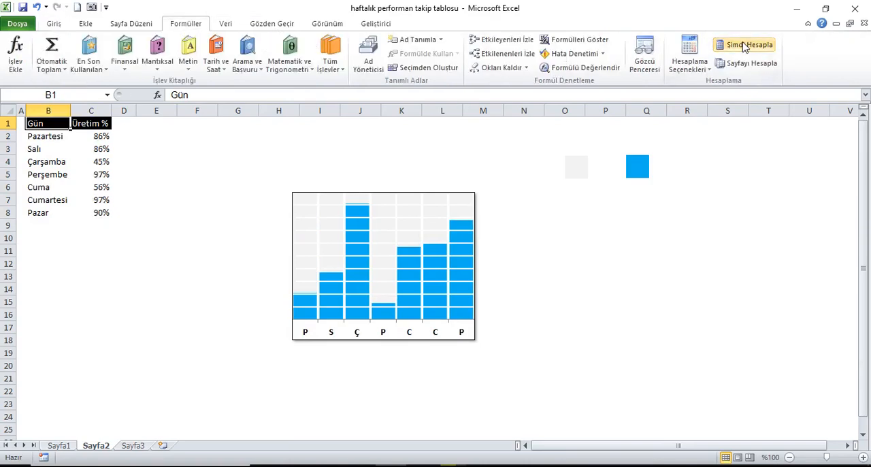
left_click(744, 45)
left_click(744, 45)
left_click(744, 45)
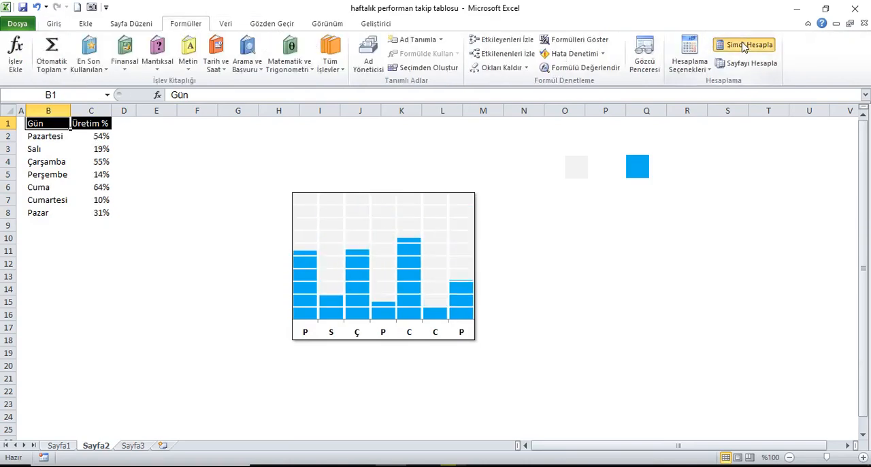
left_click(743, 45)
left_click(743, 45)
left_click(745, 45)
left_click(744, 45)
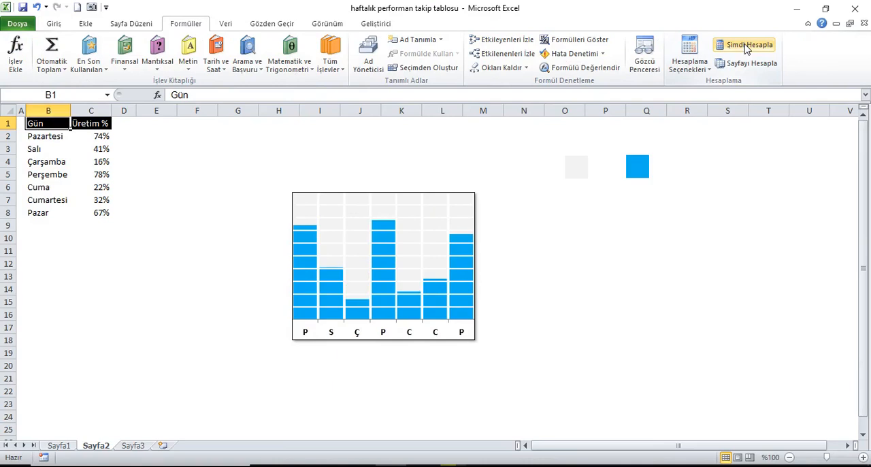
Step: Move the chart closer to the data table, over columns E to I, and paste a copy of it at cell L7
left_click(439, 203)
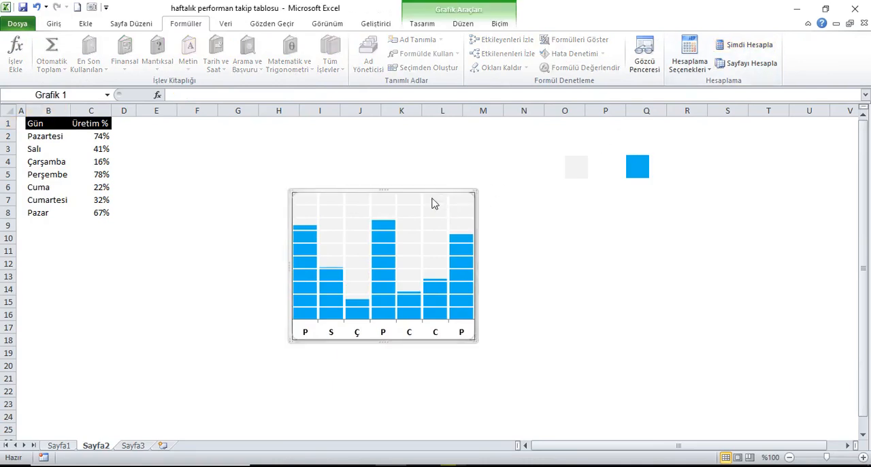
left_click_drag(423, 195, 283, 190)
right_click(306, 194)
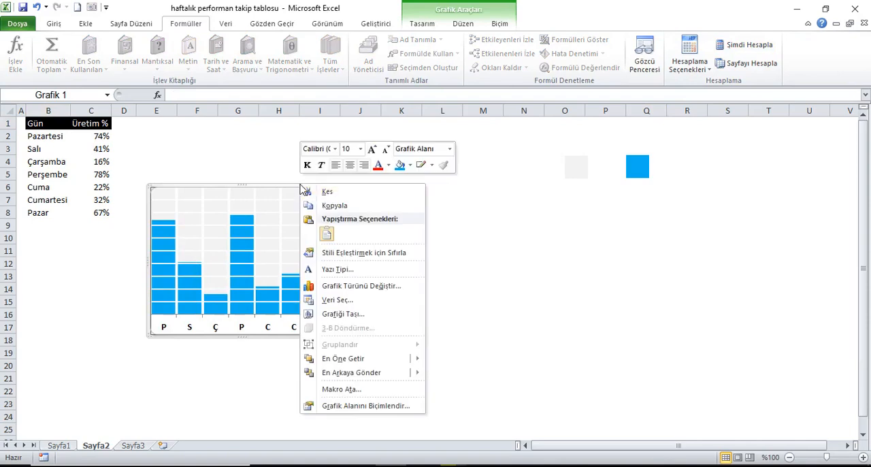
left_click(333, 202)
left_click(453, 203)
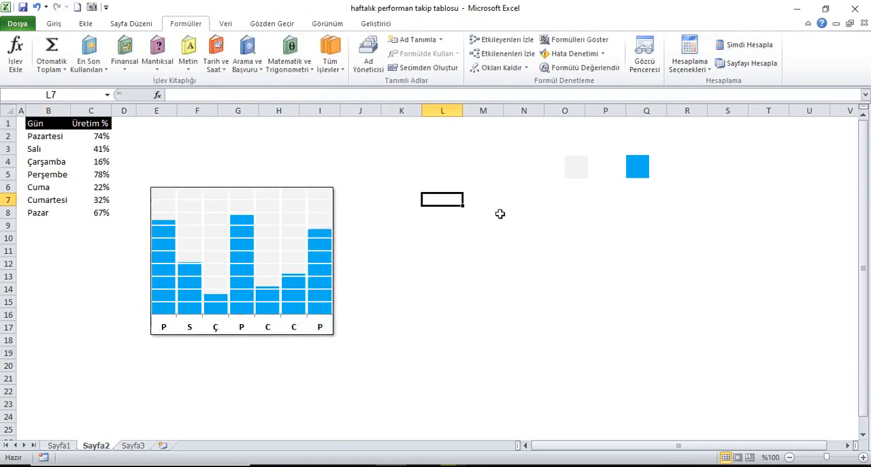
key("ctrl+v")
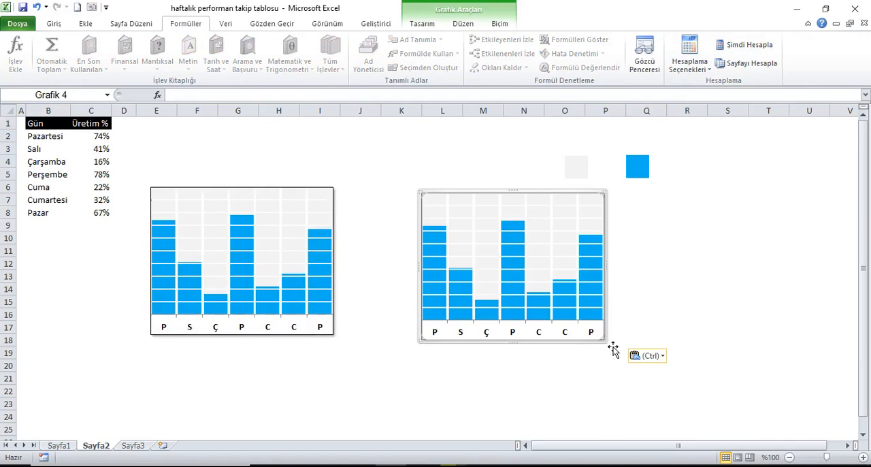
Step: Shrink the copied chart to span about columns L to N and rows 7 to 14, and reduce its font size to suit
left_click_drag(613, 350, 539, 275)
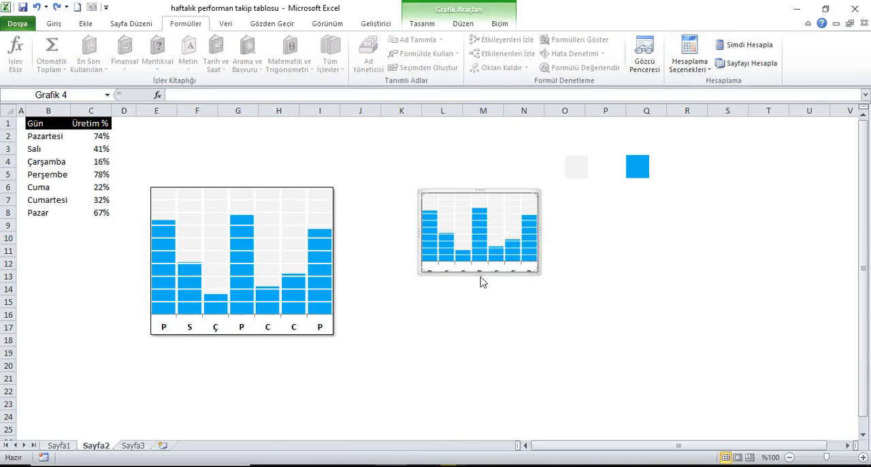
left_click_drag(490, 275, 489, 286)
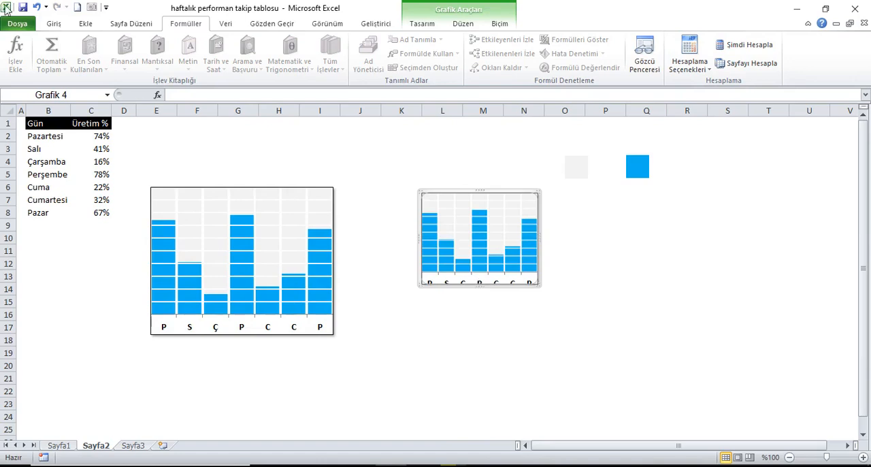
left_click(54, 24)
left_click(216, 45)
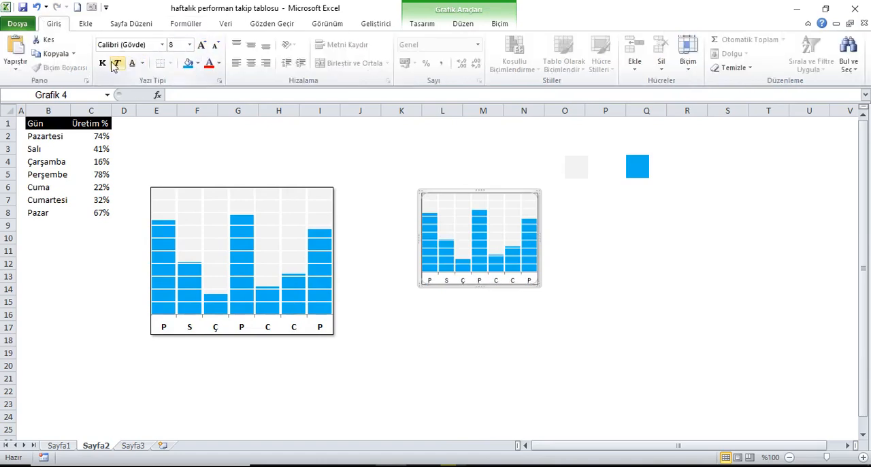
left_click(202, 44)
Step: Change the blue square's fill to the standard dark red colour
left_click(644, 171)
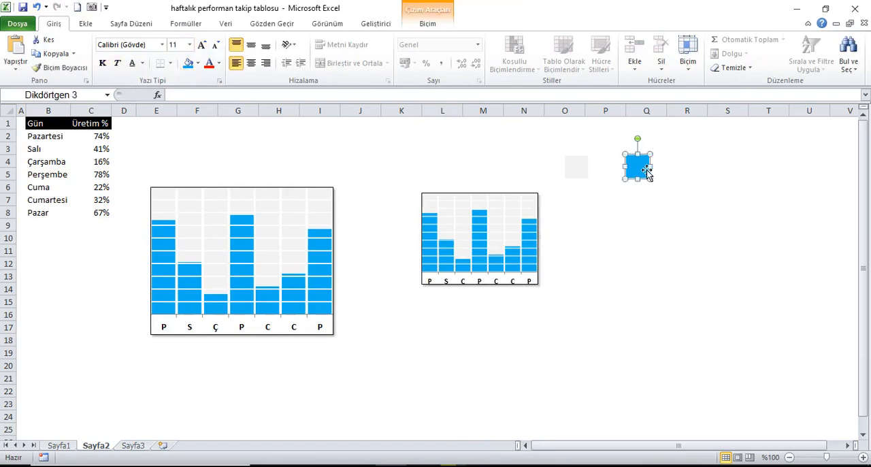
left_click(428, 24)
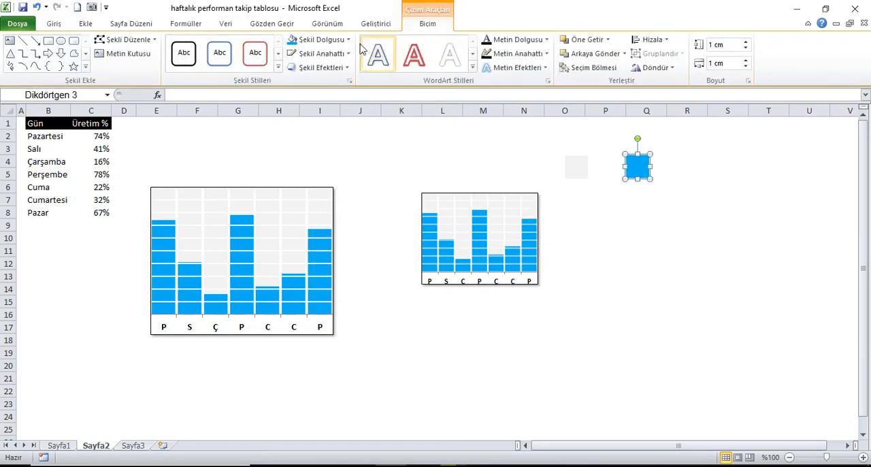
left_click(321, 39)
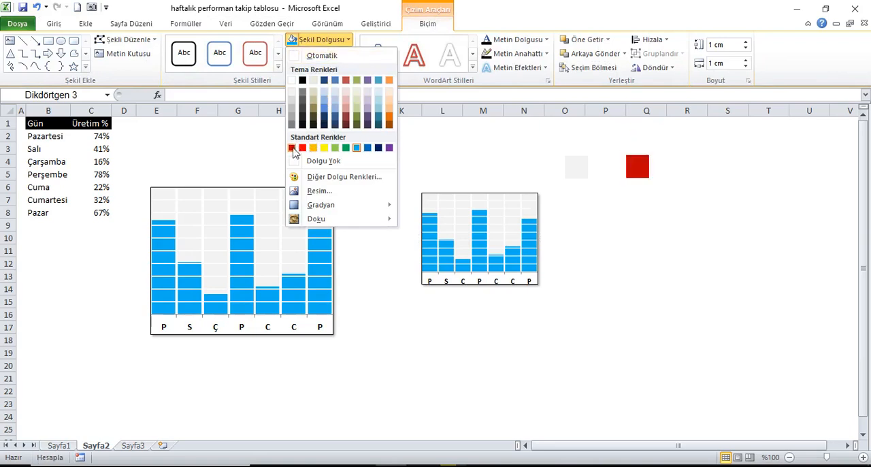
left_click(293, 148)
left_click(728, 200)
Step: Copy the dark red square and use it as the picture fill of the small chart's Üretim % series
left_click(647, 181)
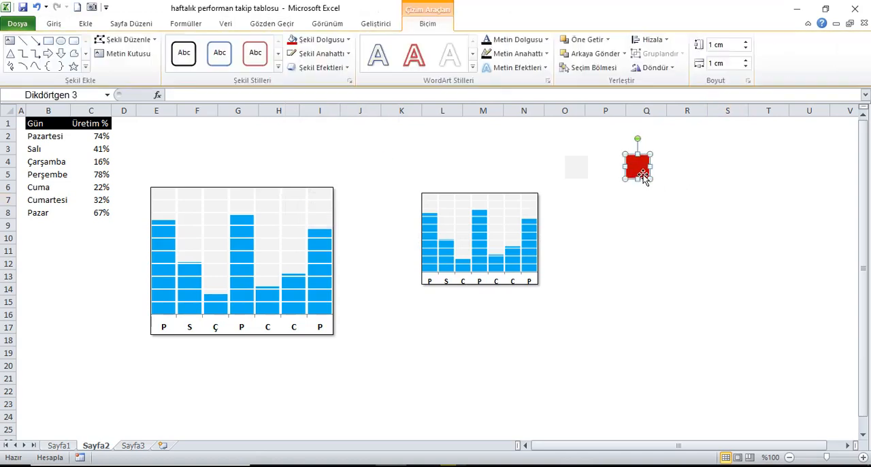
right_click(639, 170)
left_click(673, 191)
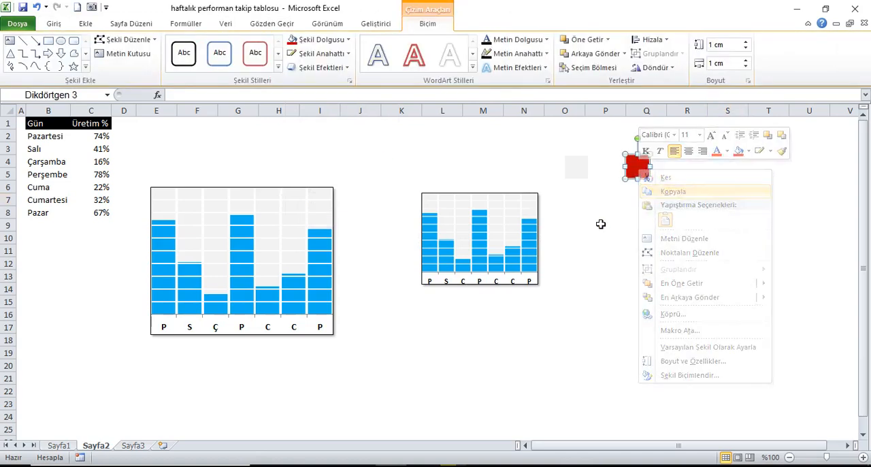
left_click(533, 233)
right_click(533, 233)
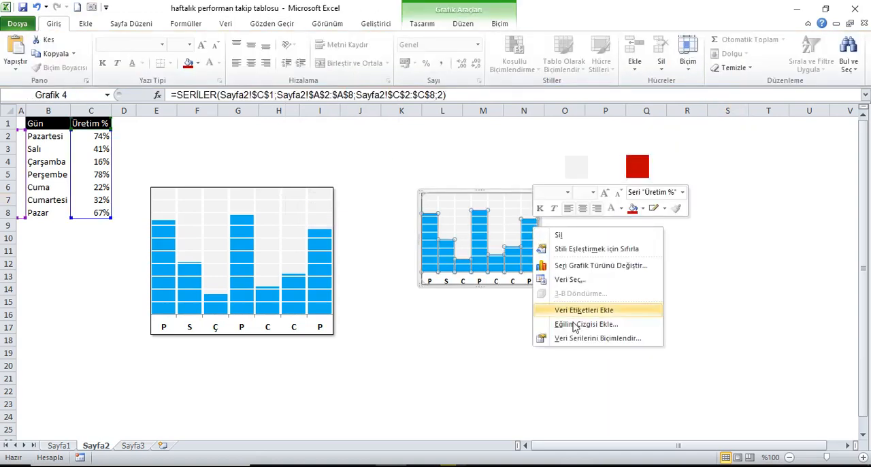
left_click(576, 337)
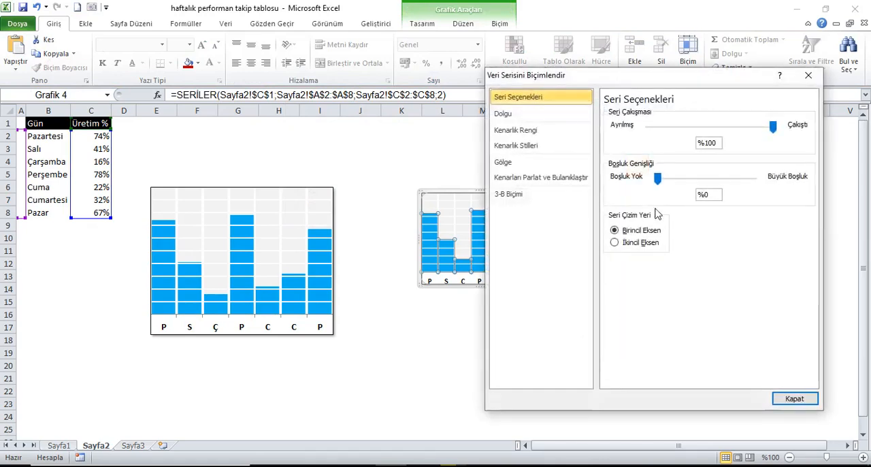
left_click(504, 114)
left_click(689, 232)
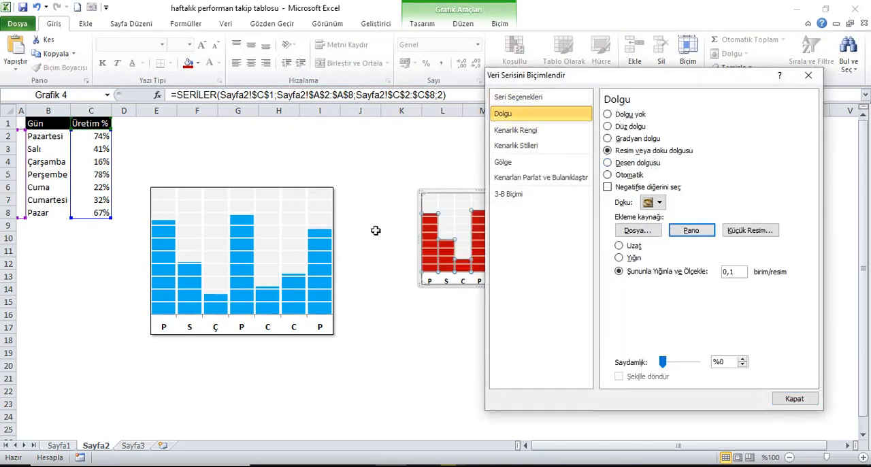
left_click(814, 404)
left_click(665, 277)
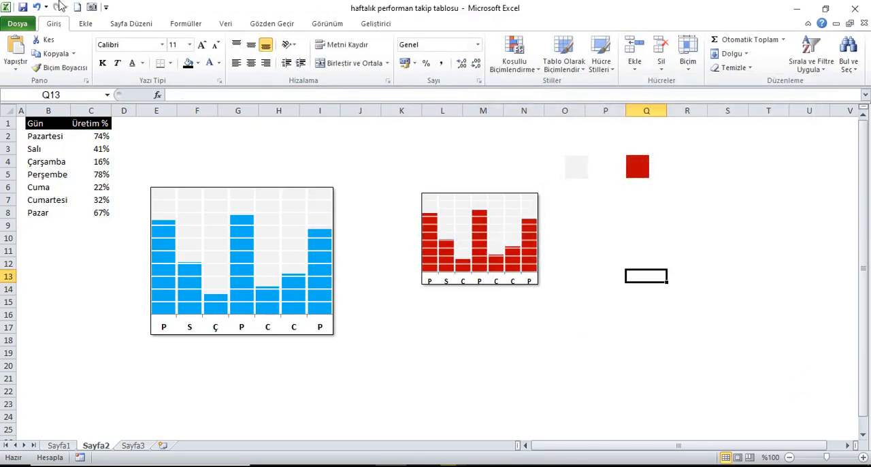
Step: Recalculate the random percentages repeatedly to compare how the blue and red charts update together
left_click(53, 122)
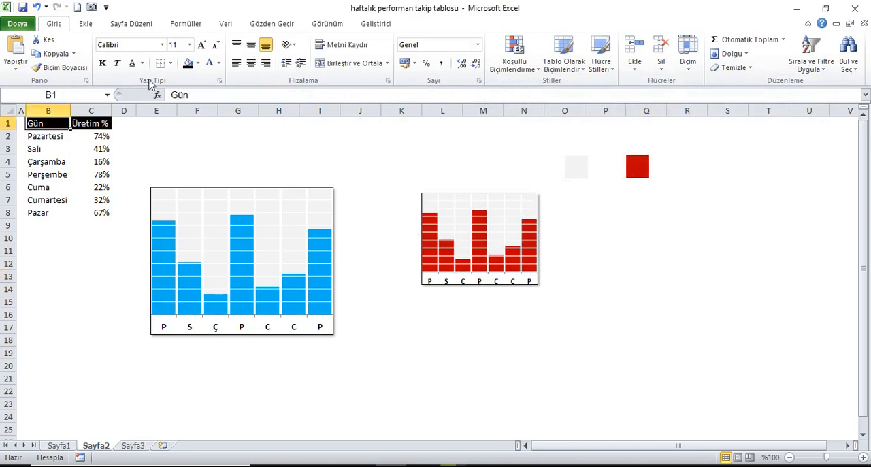
left_click(196, 23)
left_click(762, 48)
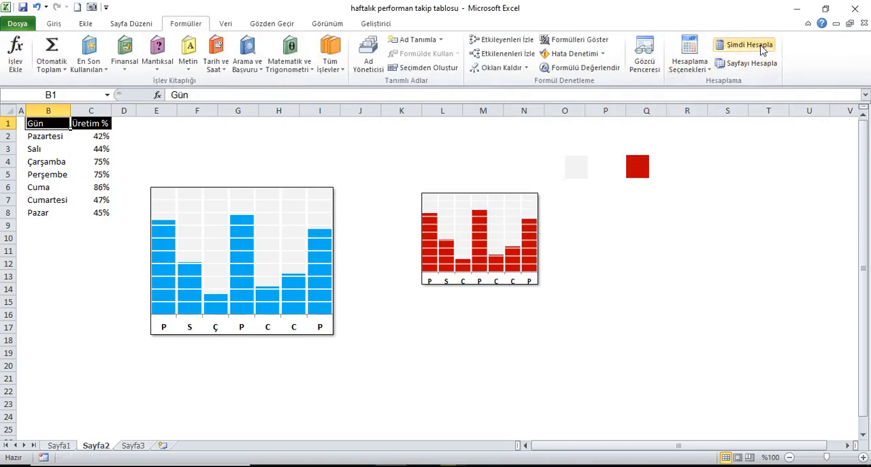
left_click(762, 47)
left_click(763, 47)
left_click(762, 48)
left_click(762, 48)
left_click(762, 47)
left_click(763, 46)
left_click(764, 46)
left_click(765, 46)
left_click(765, 46)
left_click(765, 46)
left_click(765, 47)
left_click(765, 46)
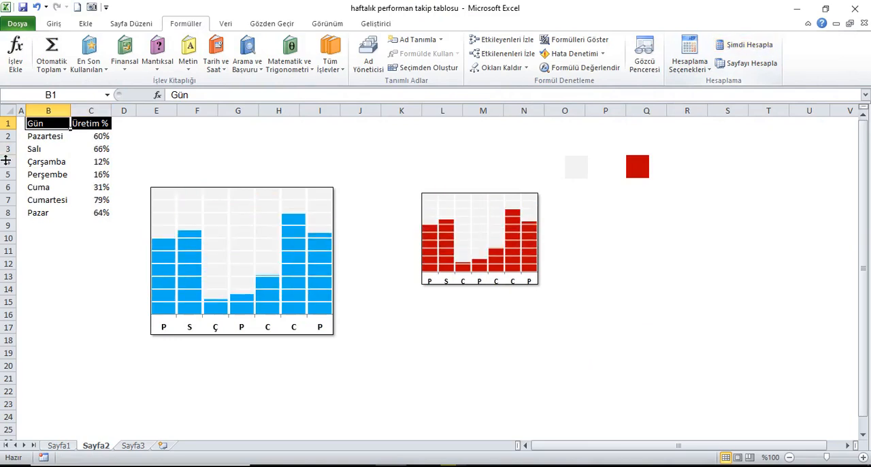